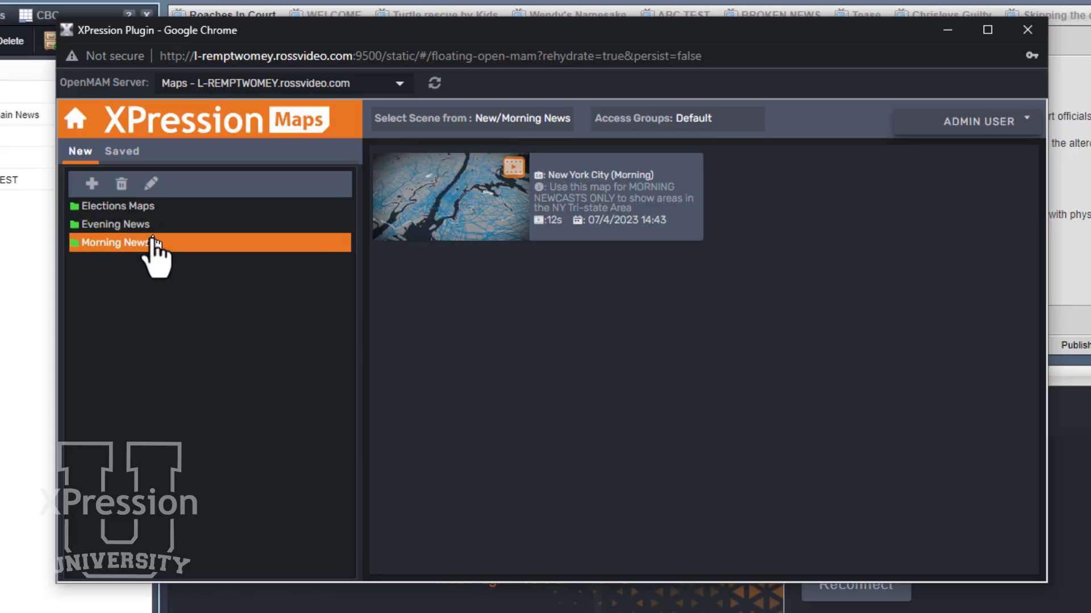
# Preview the New York City (Morning) scene and the Elections Map scene from their template folders, returning to the scene list after each.
pyautogui.doubleClick(433, 220)
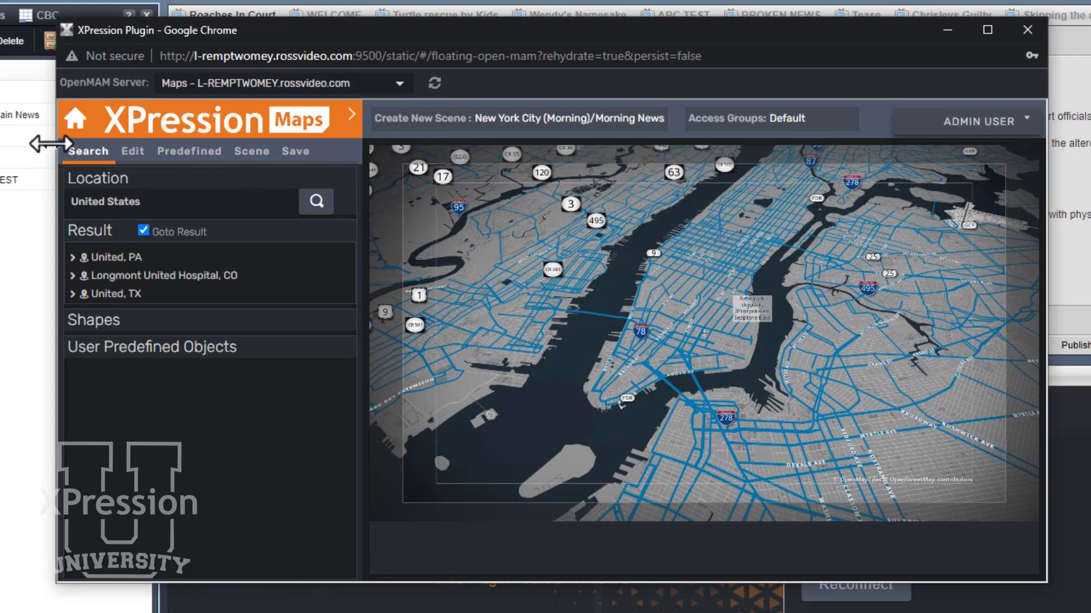
pyautogui.click(78, 120)
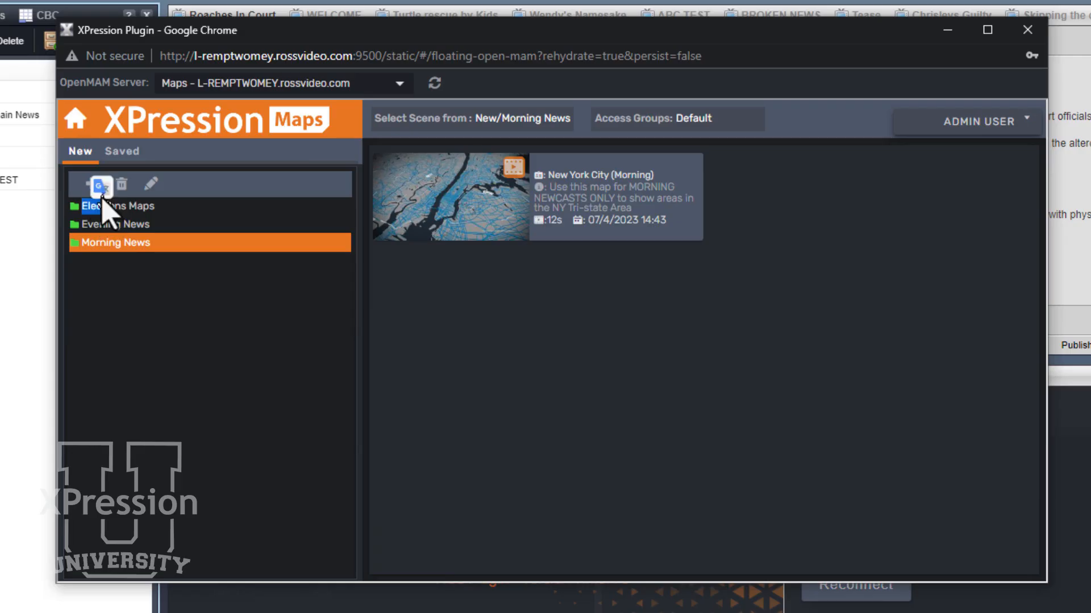
pyautogui.click(128, 208)
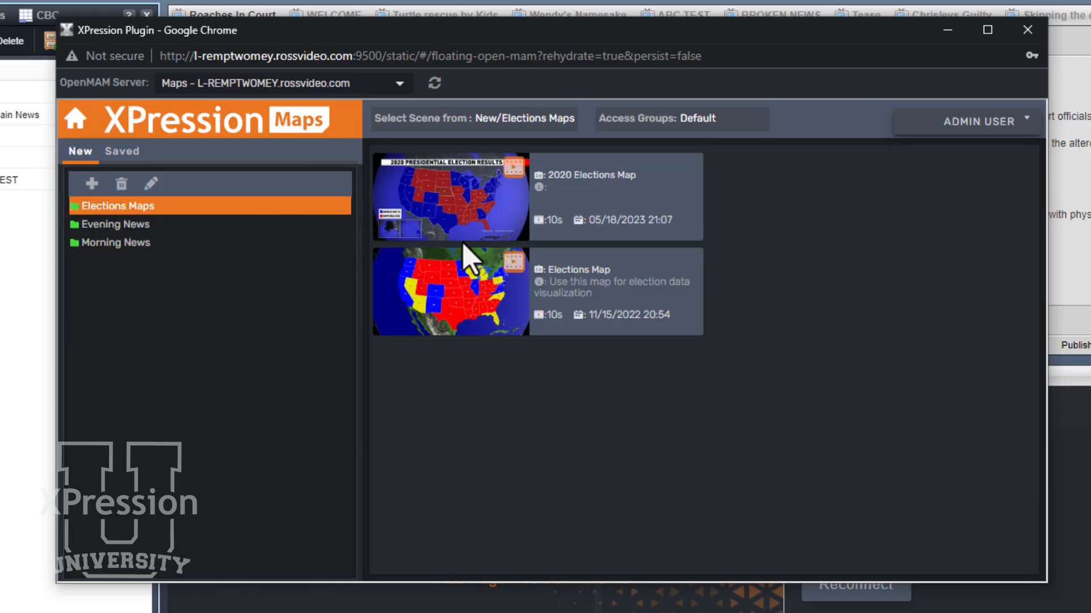
pyautogui.click(470, 275)
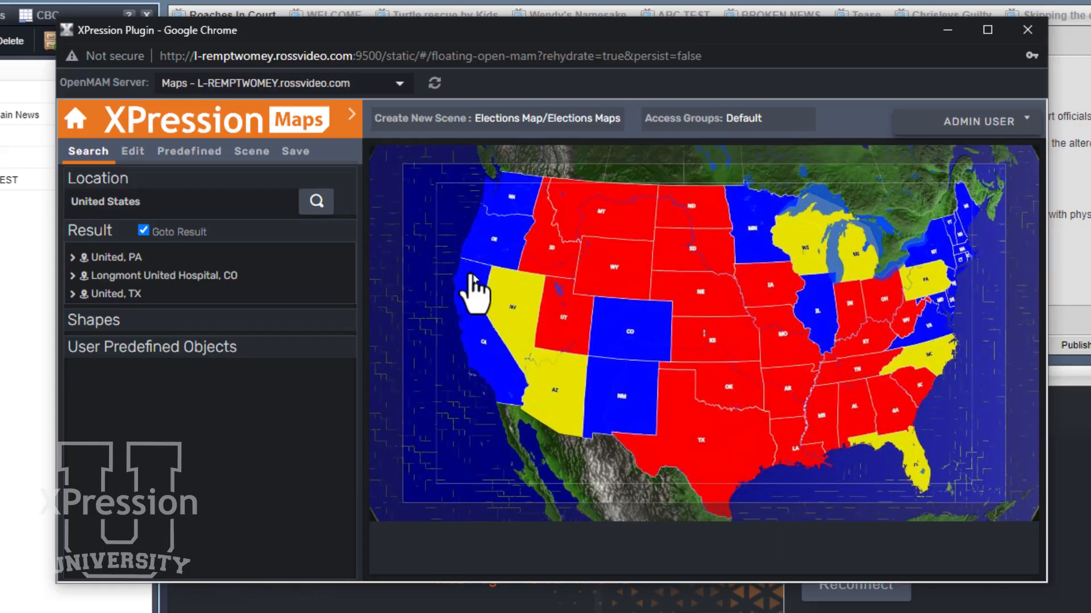
pyautogui.click(91, 128)
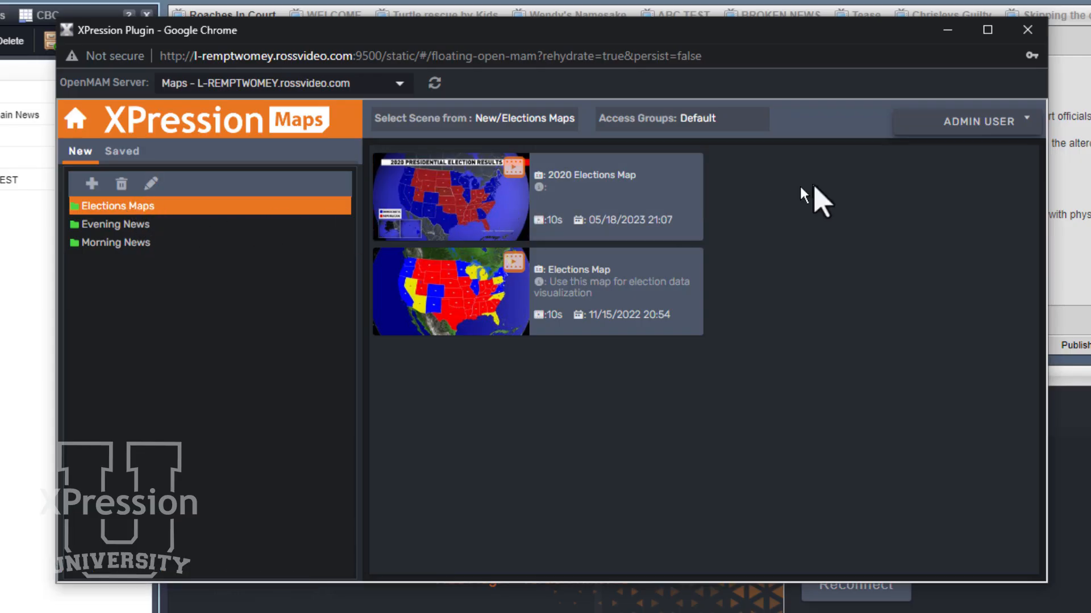
# Add a new attribute named Morning News in attribute management and save it with the correct spelling.
pyautogui.click(1010, 123)
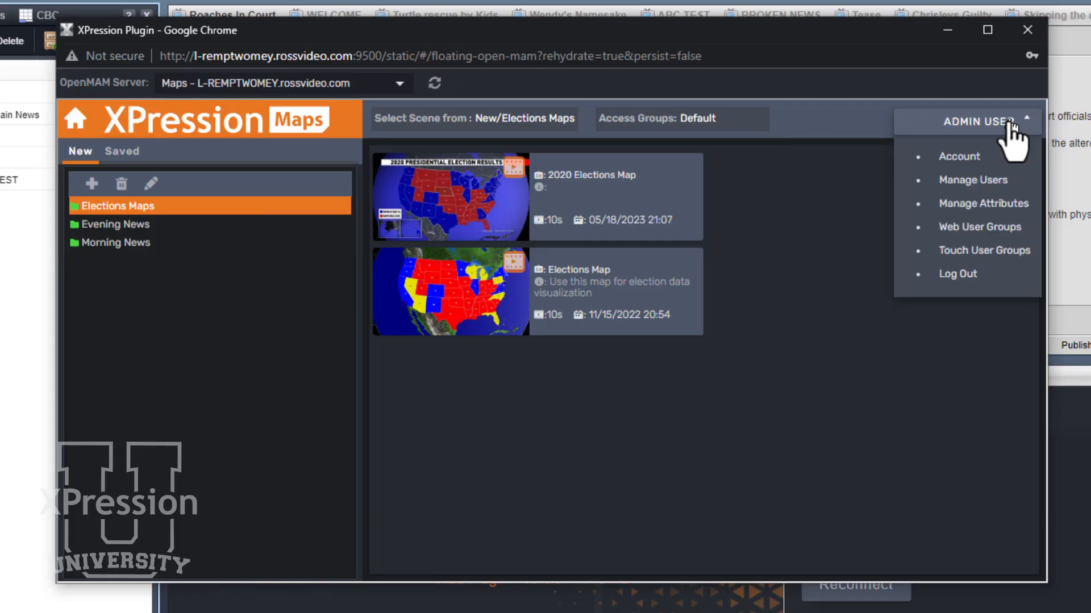
pyautogui.click(1000, 206)
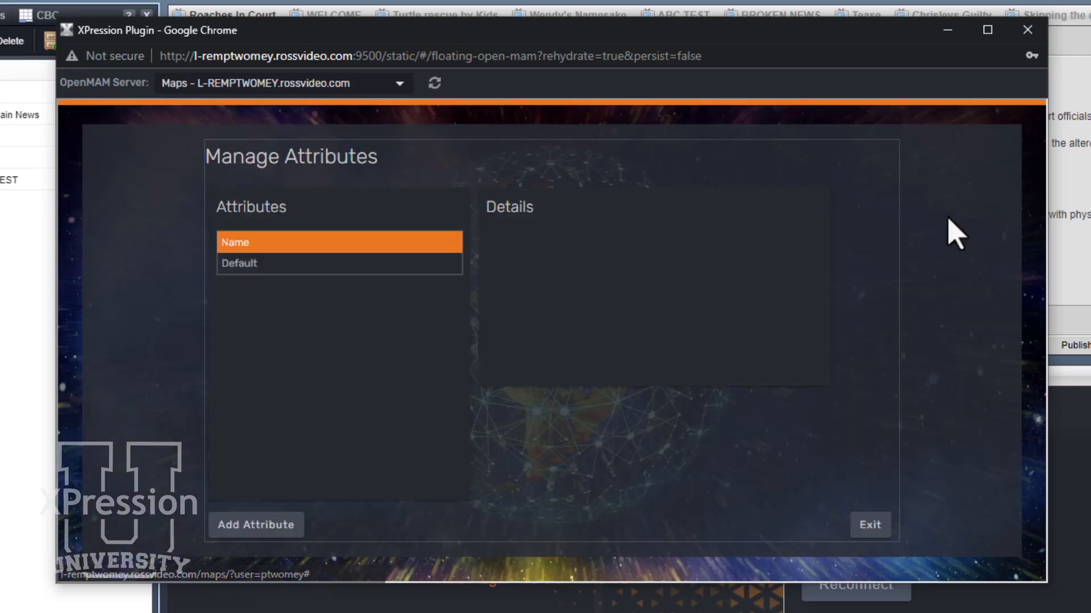
pyautogui.click(285, 527)
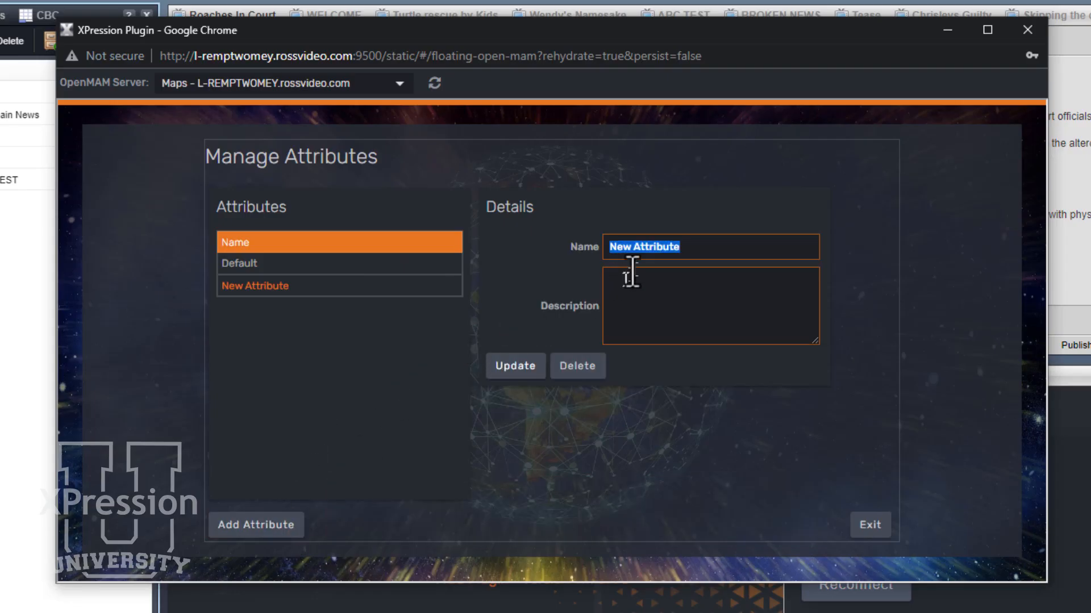
pyautogui.write('Moring News')
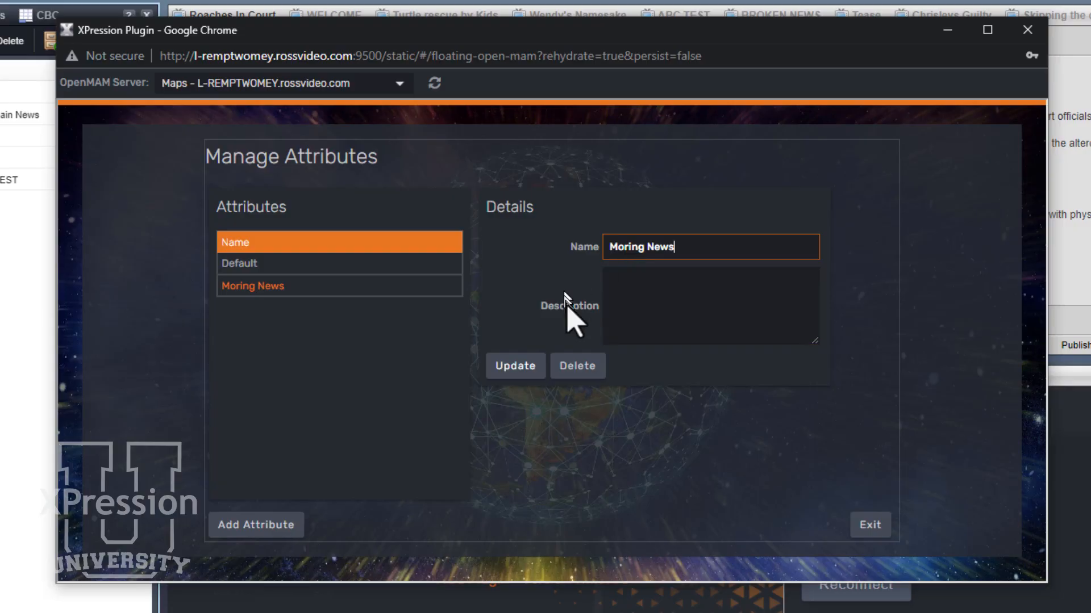
pyautogui.click(519, 366)
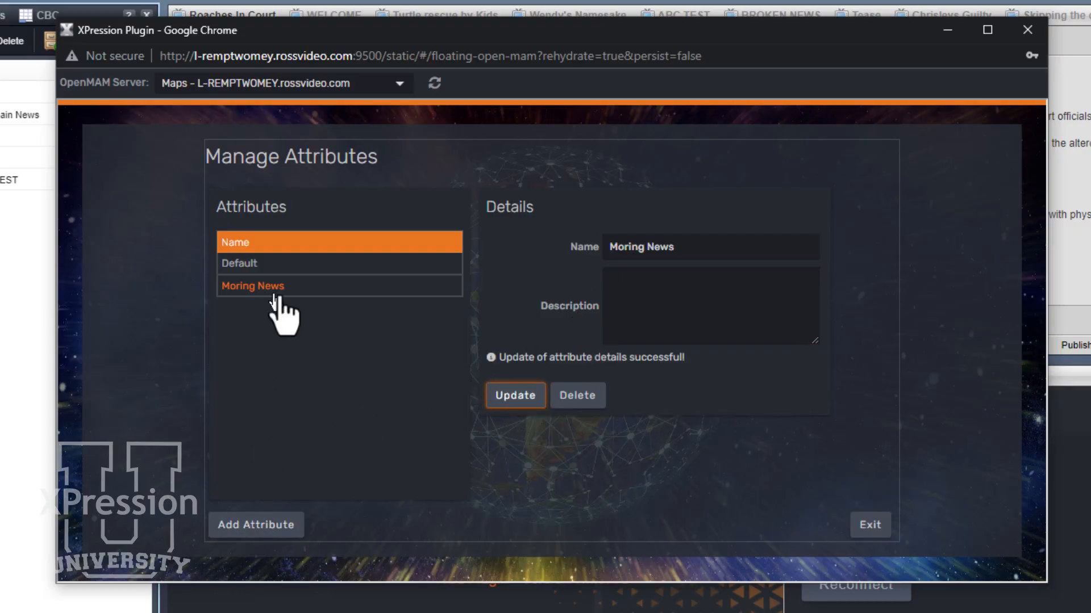
pyautogui.click(619, 245)
pyautogui.click(625, 247)
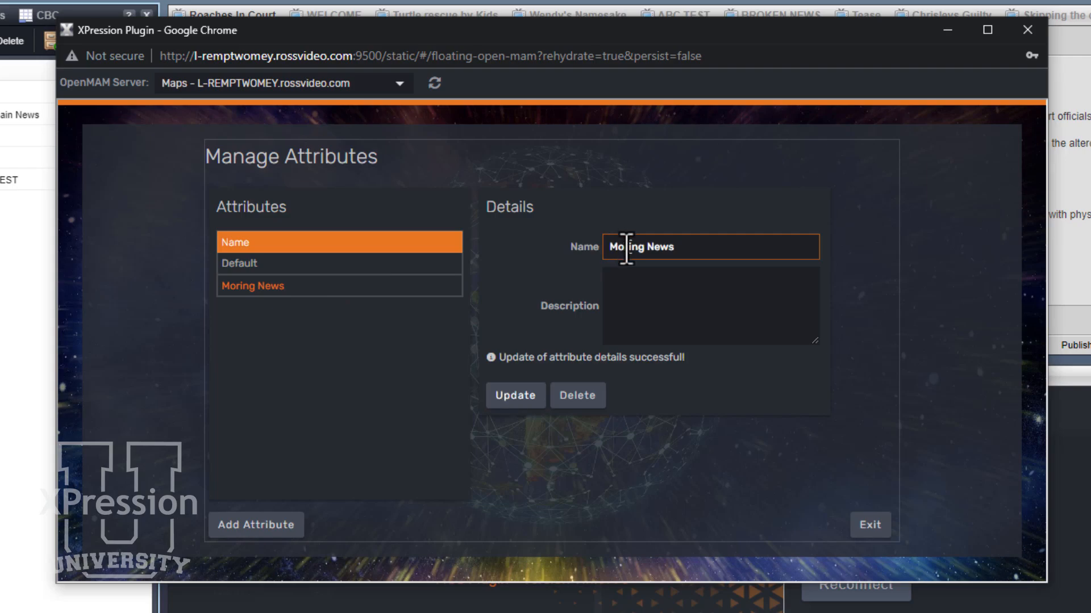
pyautogui.write('n')
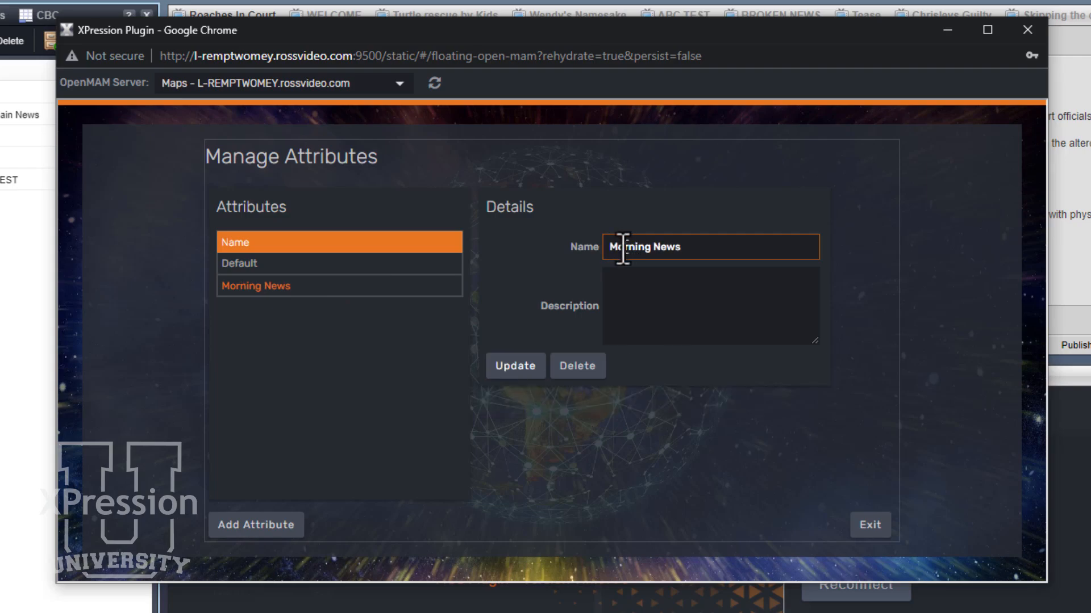
pyautogui.click(514, 371)
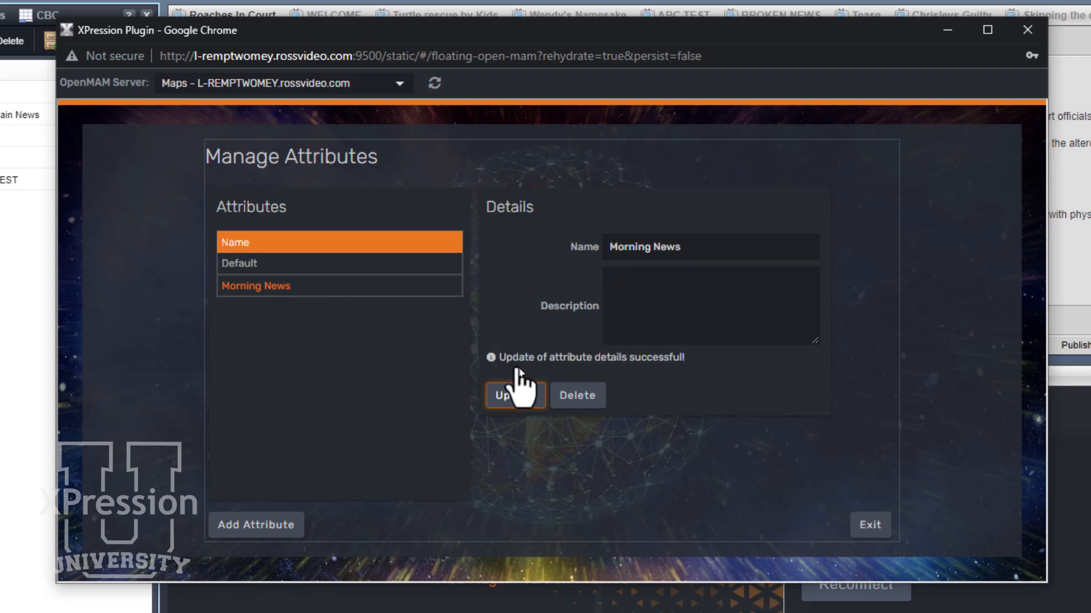
# Add and save two more attributes named Evening News and Elections, and exit attribute management.
pyautogui.click(271, 527)
pyautogui.write('EA')
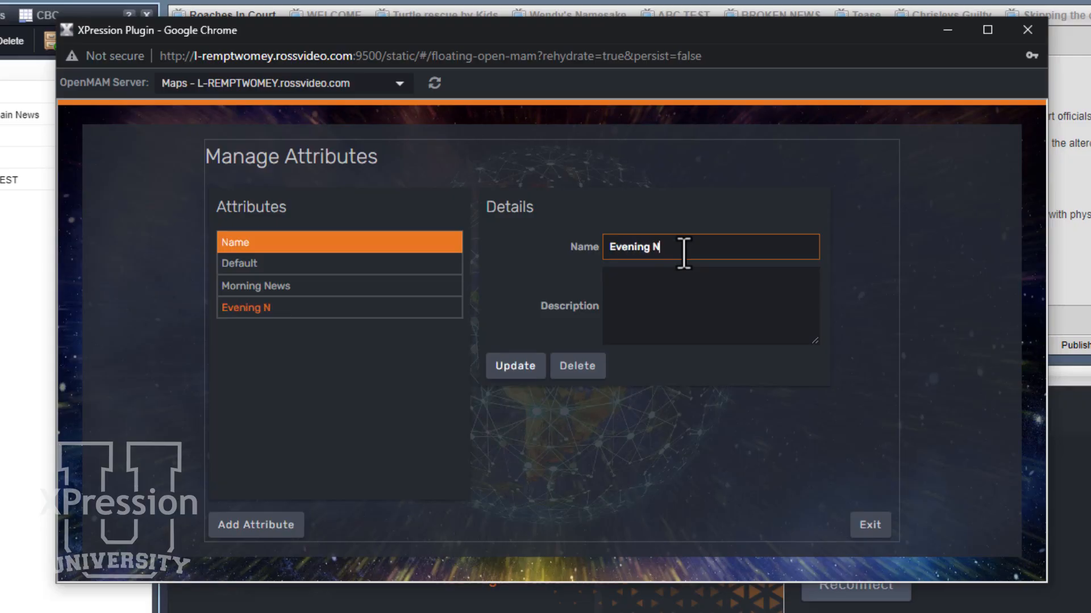
pyautogui.click(508, 366)
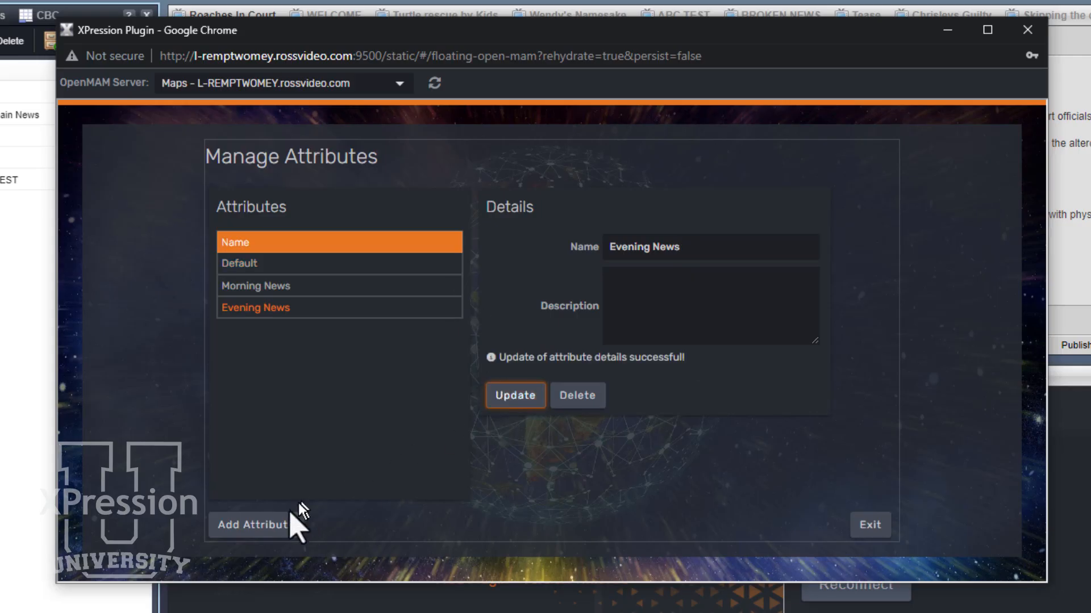
pyautogui.click(257, 525)
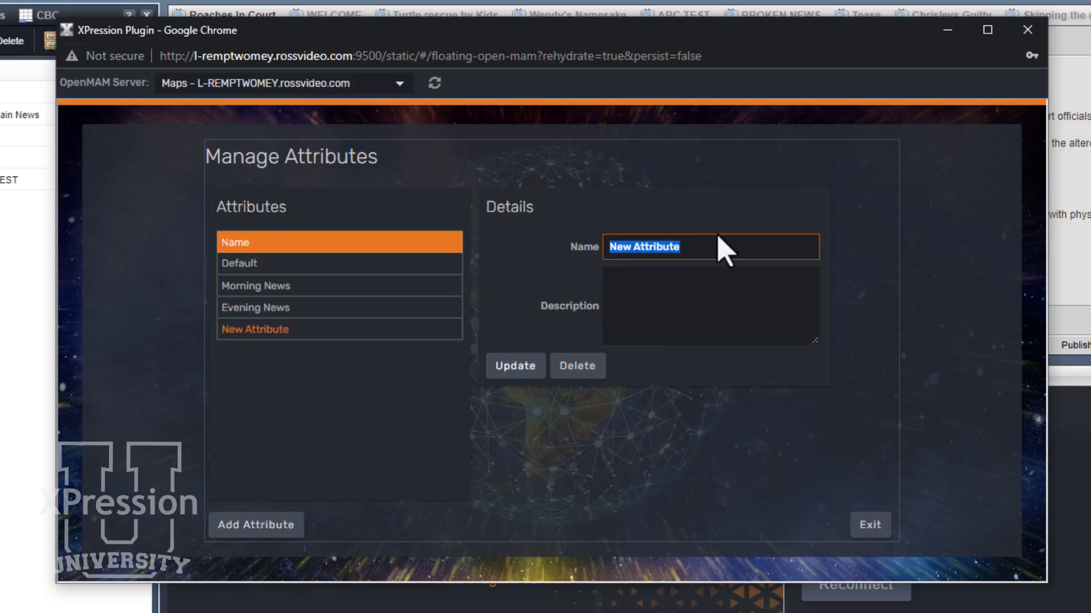
pyautogui.write('Elections')
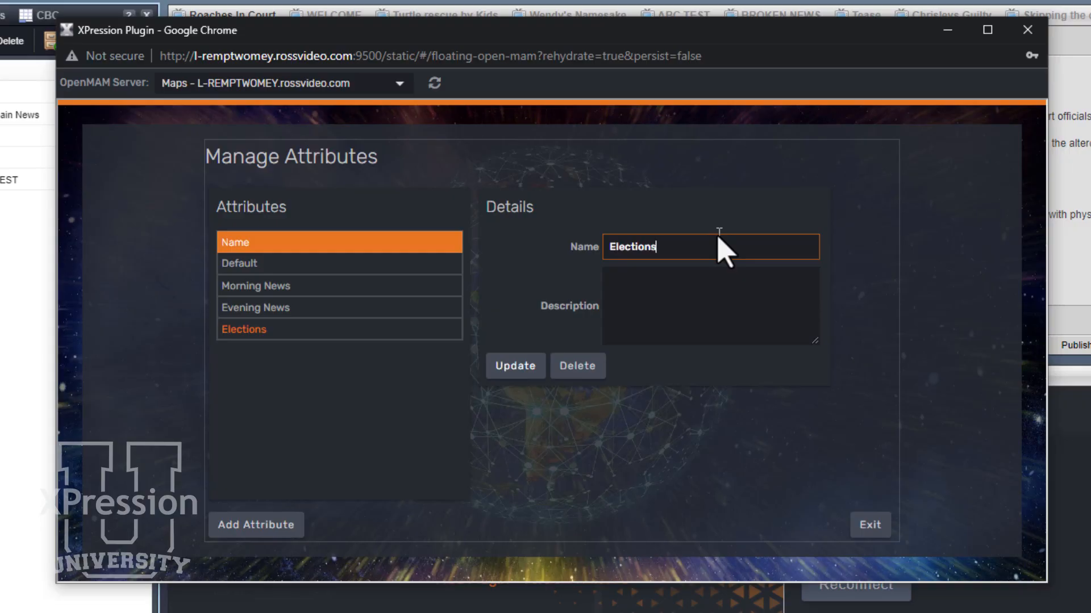
pyautogui.click(514, 367)
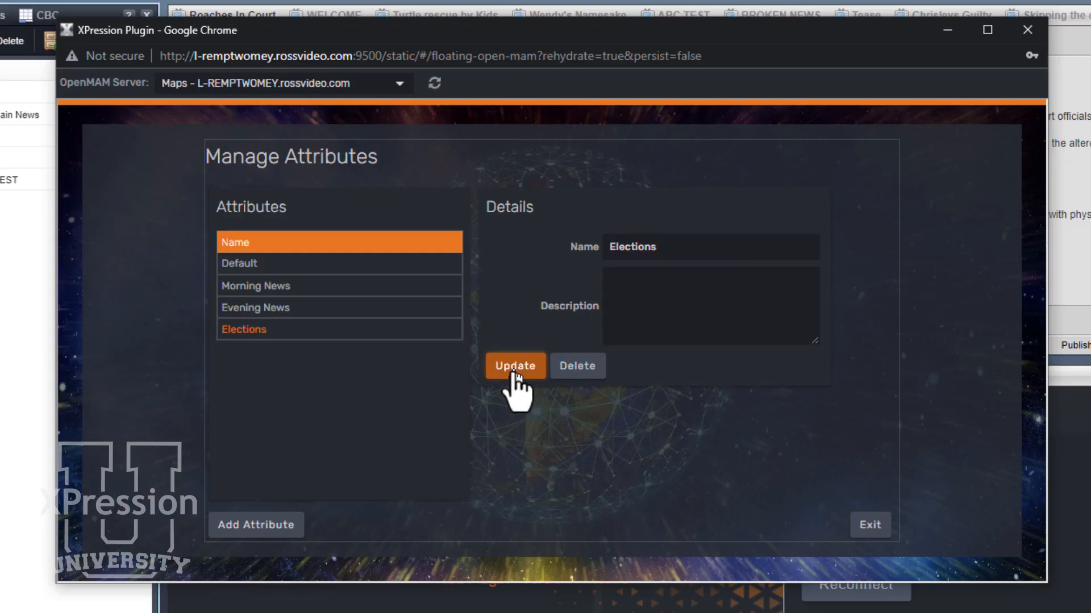
pyautogui.click(875, 523)
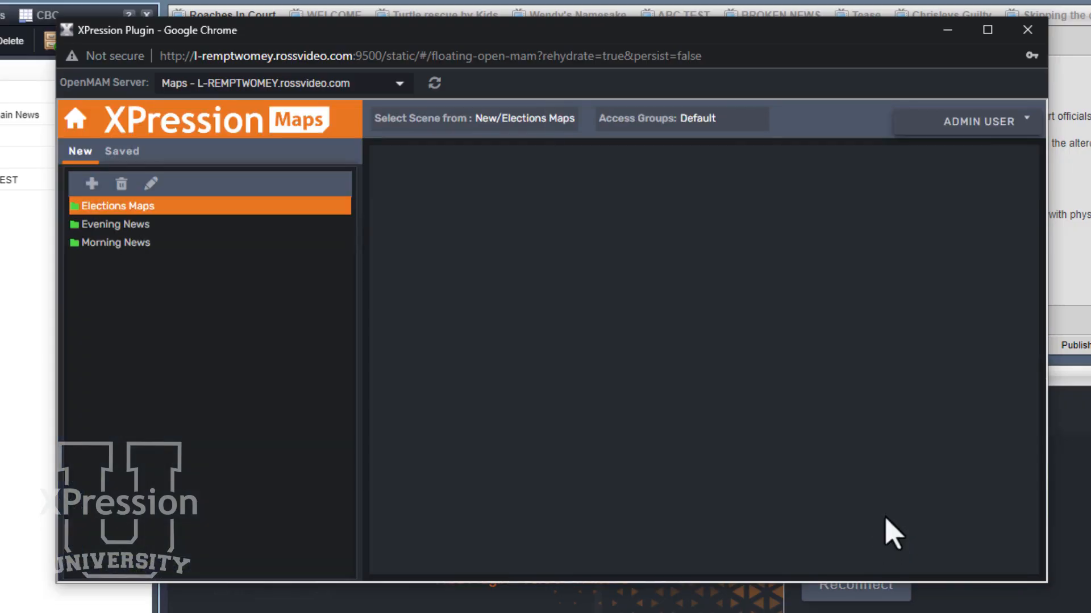
# Add a web user group named Morning News with the Morning News and Elections folder attributes enabled, and save it.
pyautogui.click(983, 125)
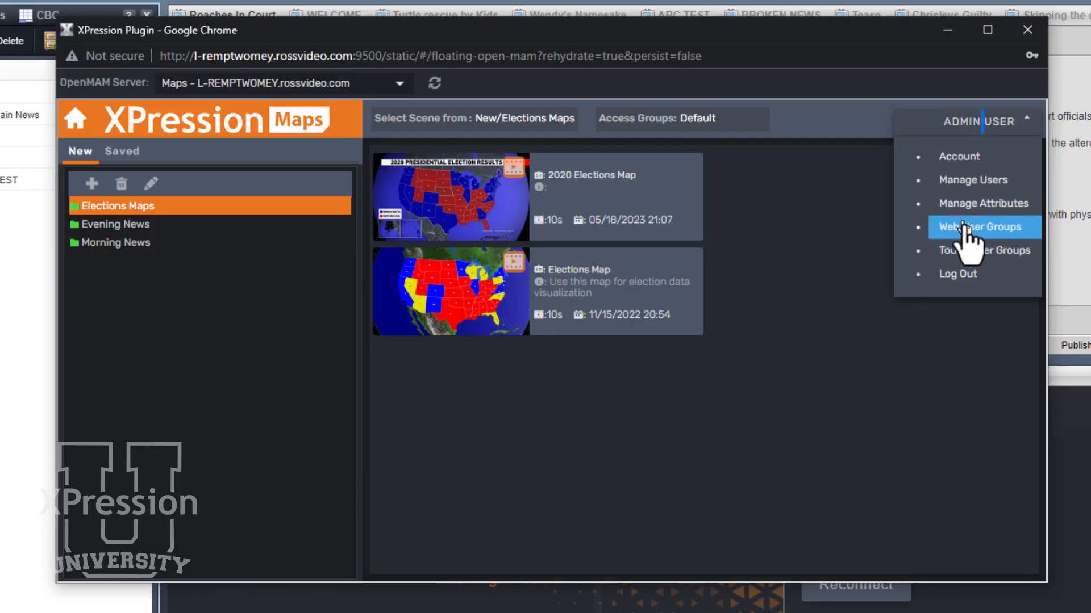
pyautogui.click(992, 228)
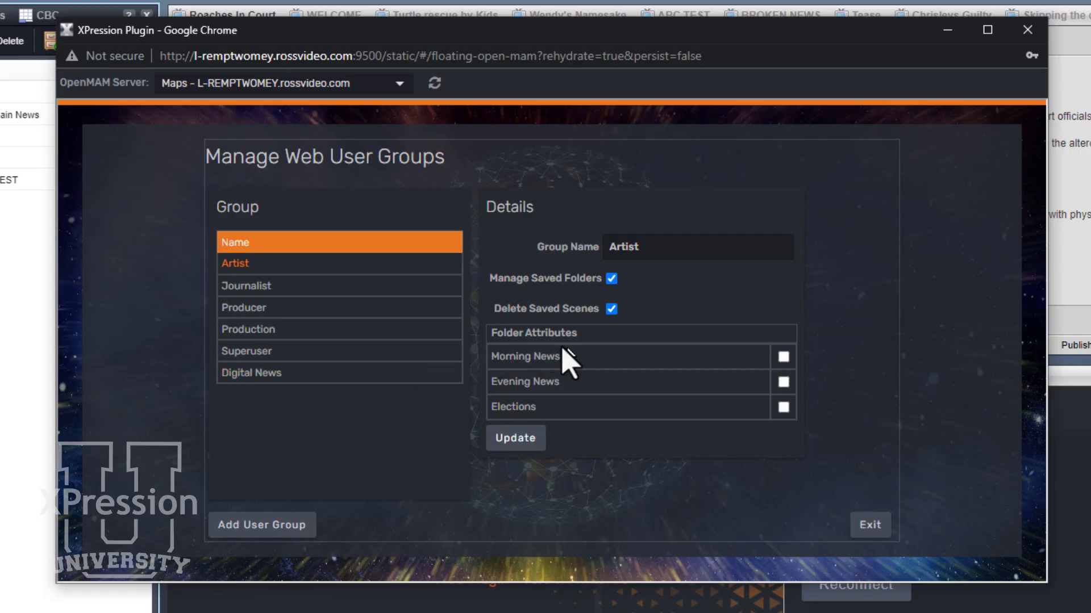
pyautogui.click(384, 291)
pyautogui.moveTo(371, 321); pyautogui.dragTo(371, 316)
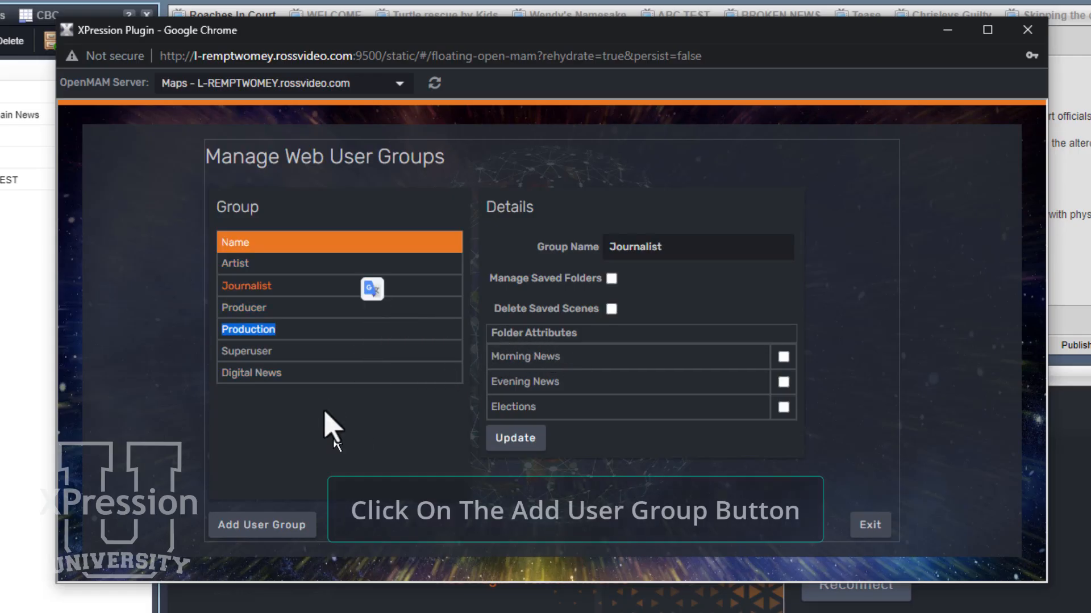
pyautogui.click(287, 526)
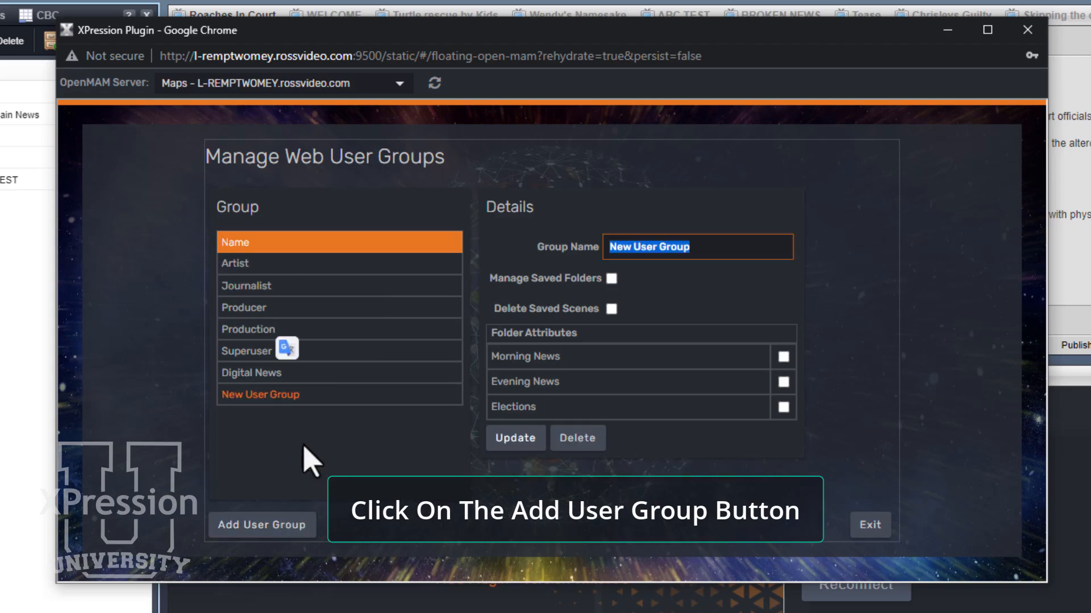
pyautogui.write('Morning News')
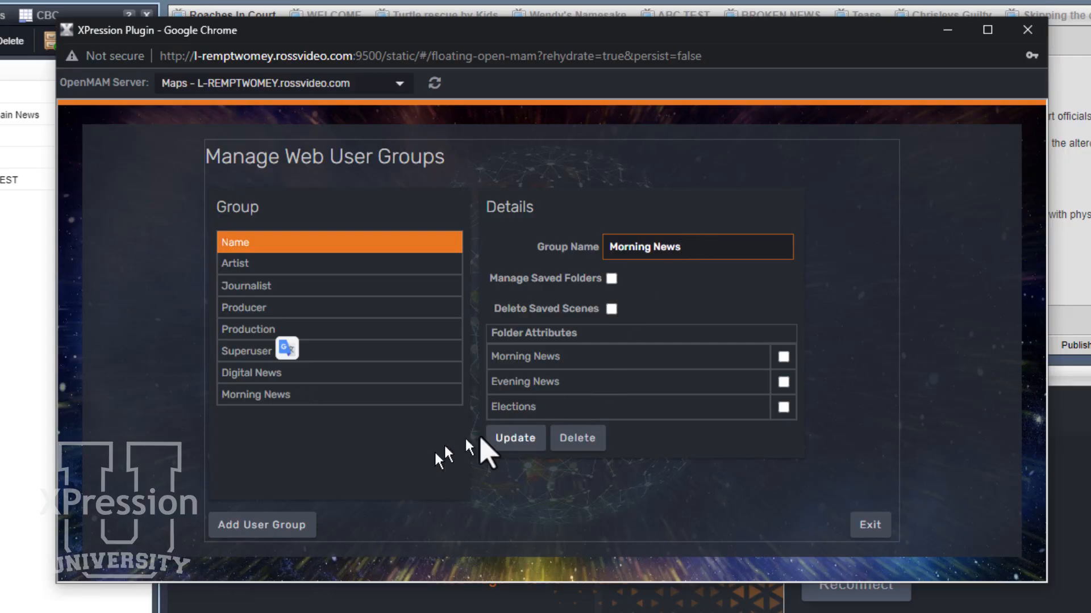
pyautogui.click(783, 357)
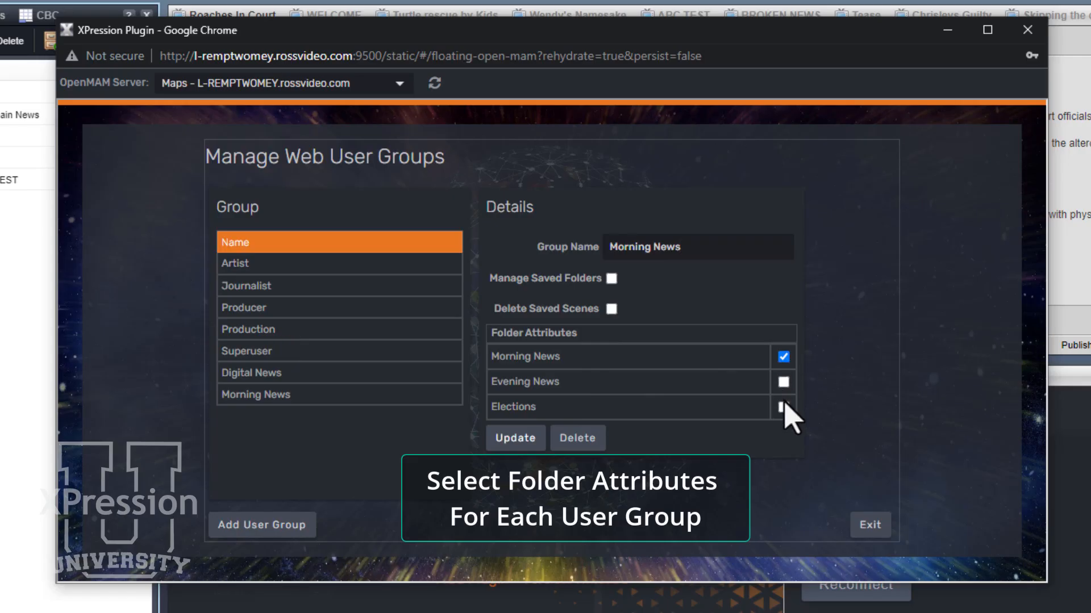
pyautogui.click(518, 441)
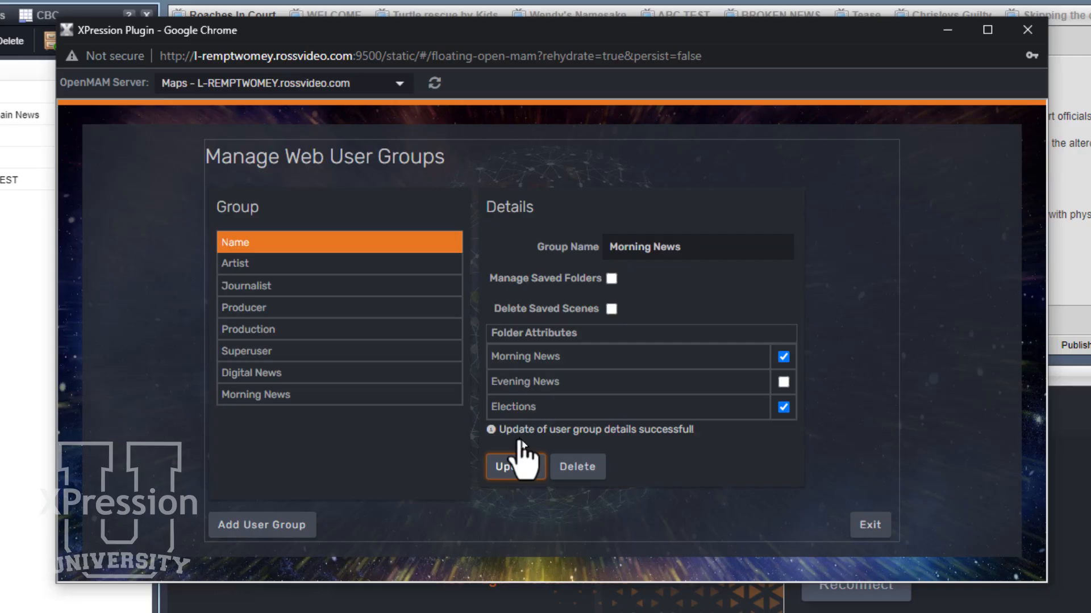
# Add and save a web user group named Evening News with the Evening News and Elections folder attributes, and exit group management.
pyautogui.click(263, 523)
pyautogui.write('Eve')
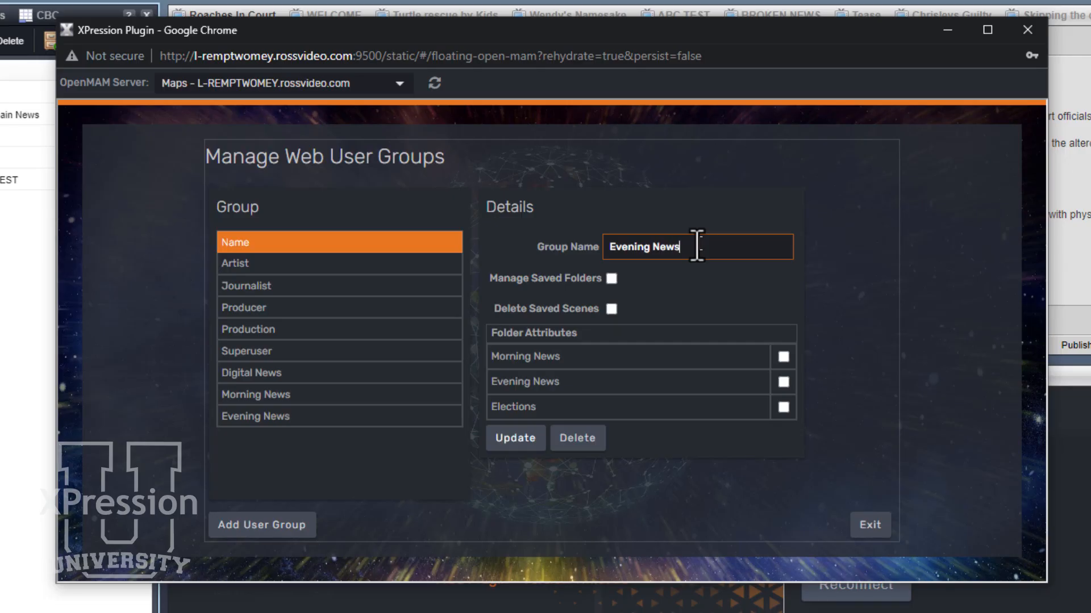
pyautogui.click(783, 382)
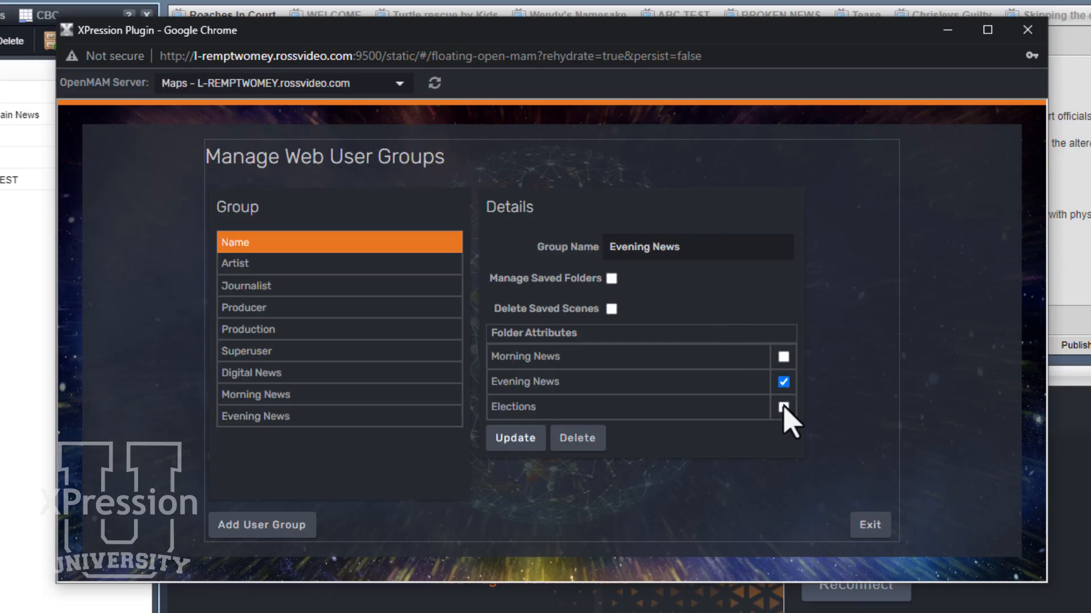
pyautogui.click(783, 407)
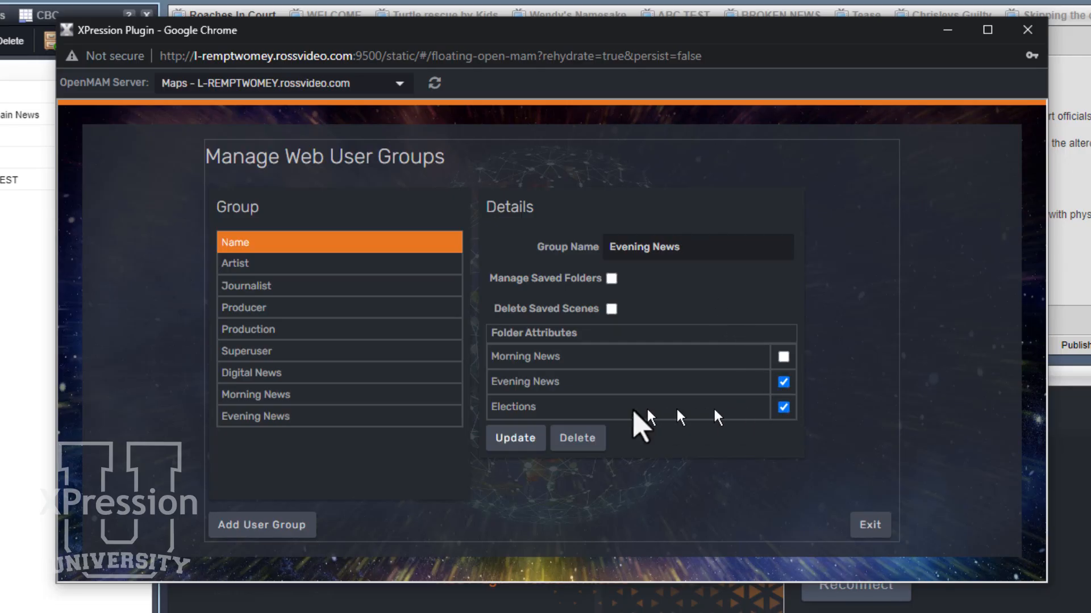
pyautogui.click(515, 441)
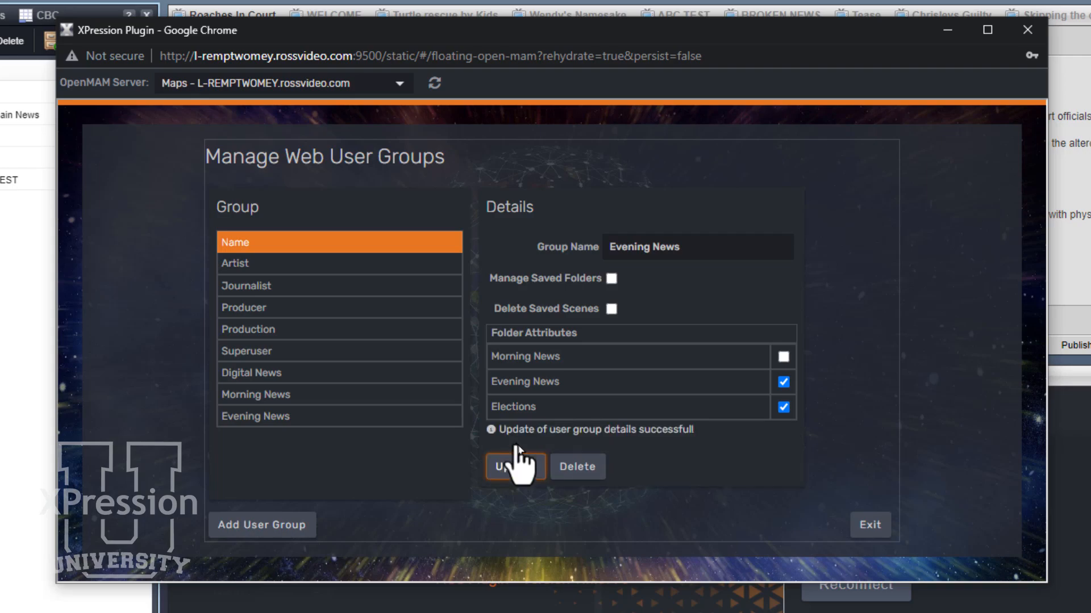
pyautogui.click(885, 523)
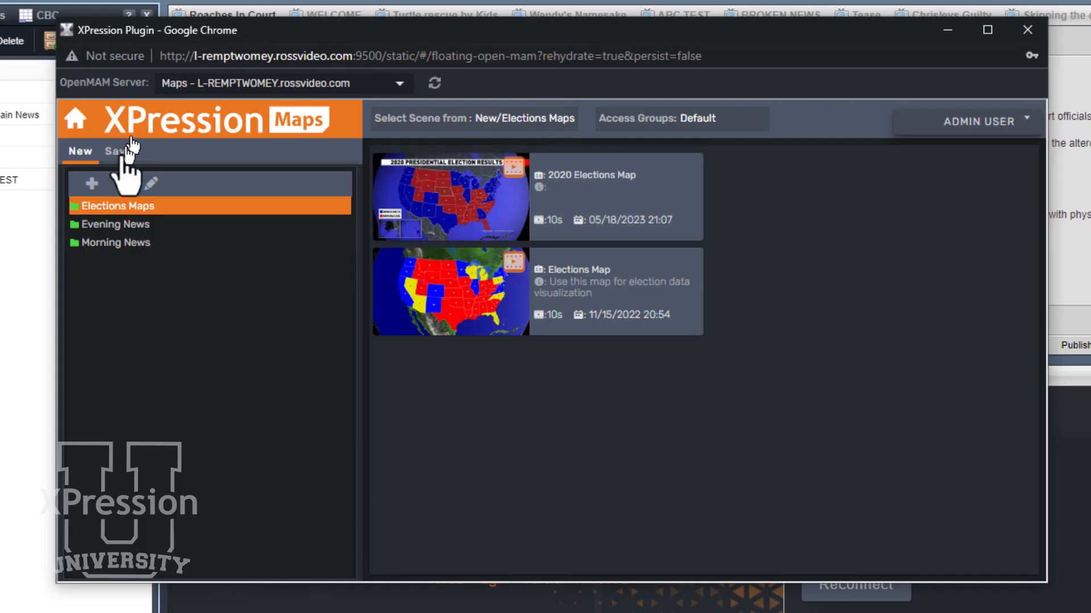
# Assign the Evening News attribute to the Evening News folder alongside Default and confirm the folder edit.
pyautogui.click(131, 226)
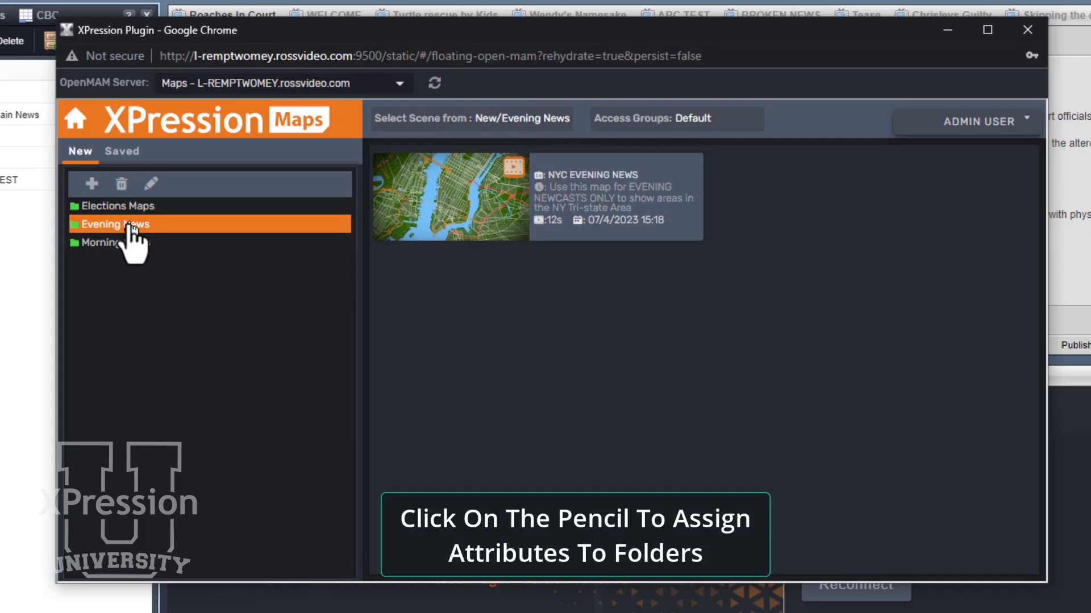
pyautogui.click(150, 185)
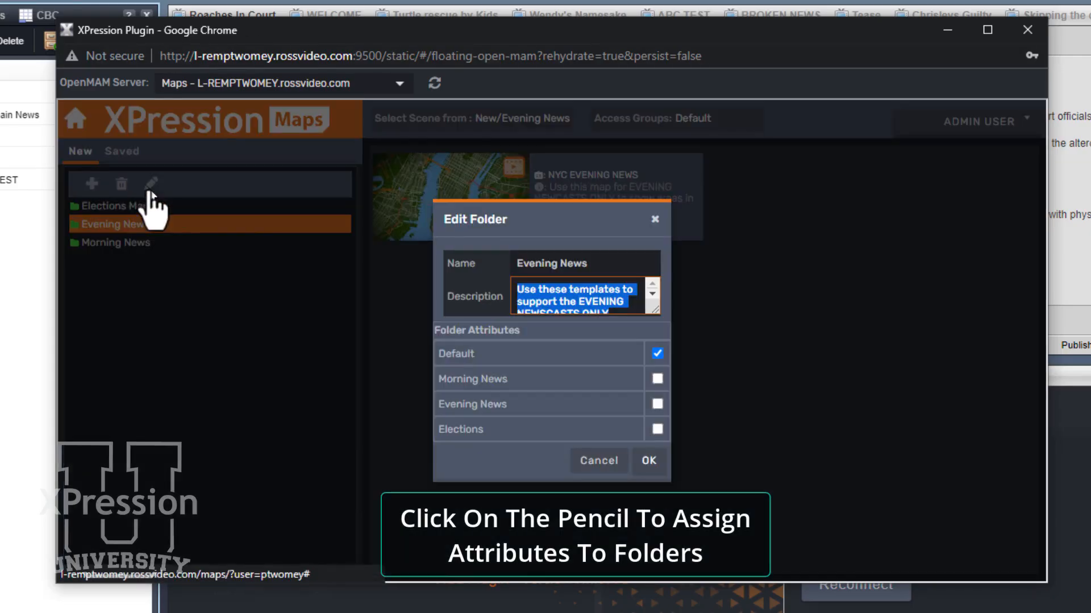
pyautogui.click(657, 403)
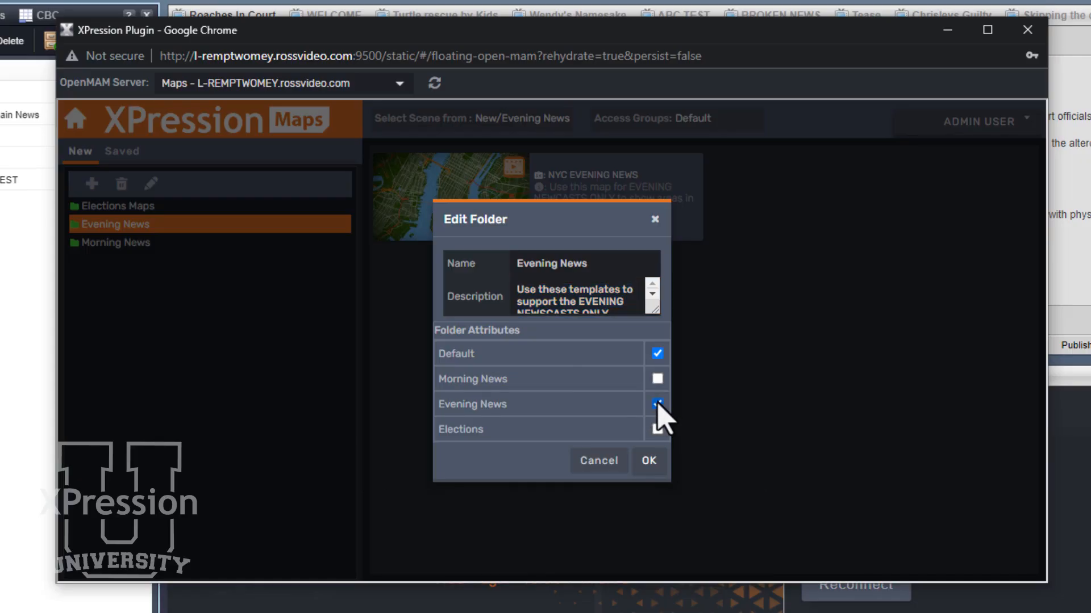
pyautogui.click(650, 460)
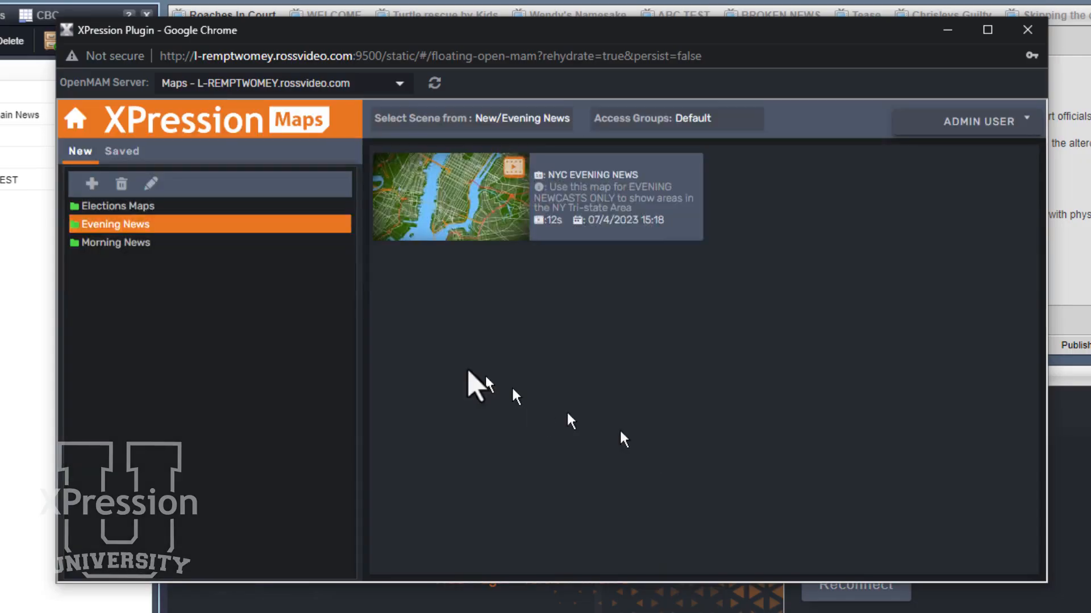
# Assign the Morning News attribute to the Morning News template folder alongside Default and confirm the folder edit.
pyautogui.click(143, 244)
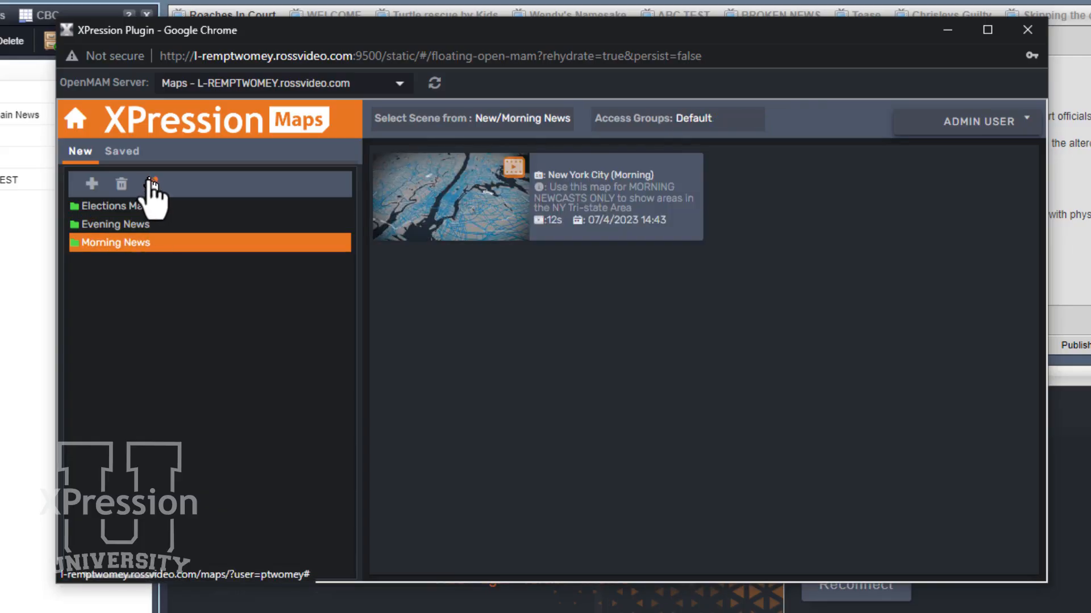
pyautogui.click(151, 184)
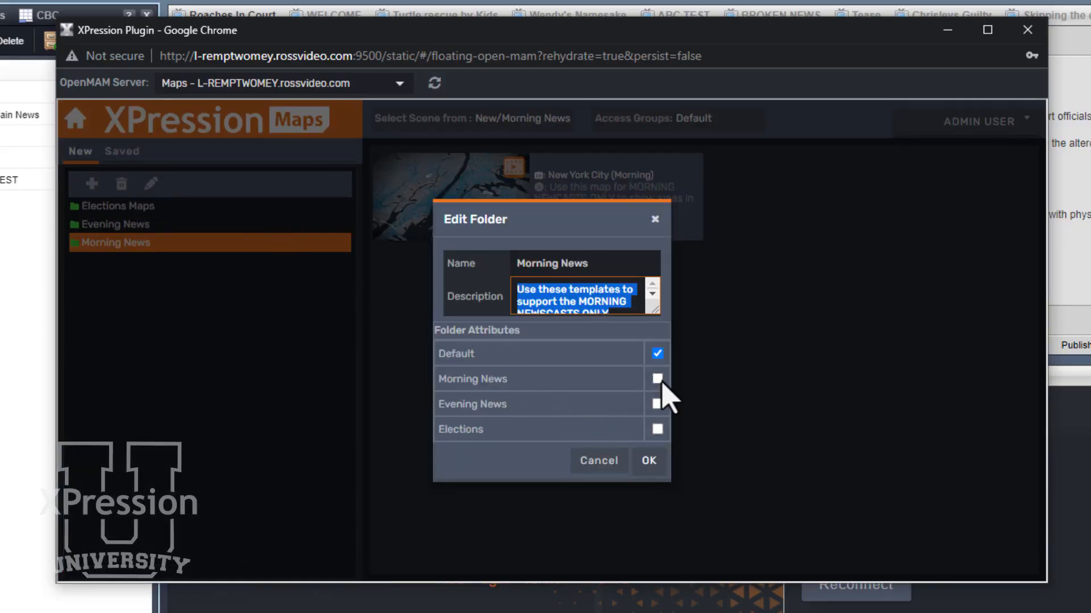
pyautogui.click(657, 379)
pyautogui.click(649, 461)
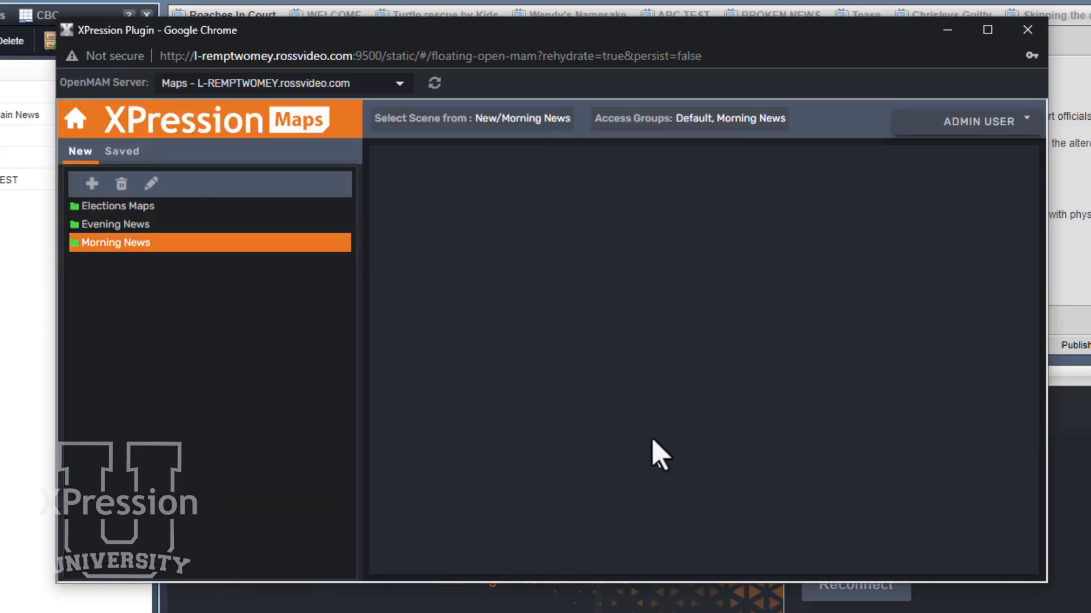
# In user management, set the last listed user's web user group to Morning News and update the user.
pyautogui.click(978, 126)
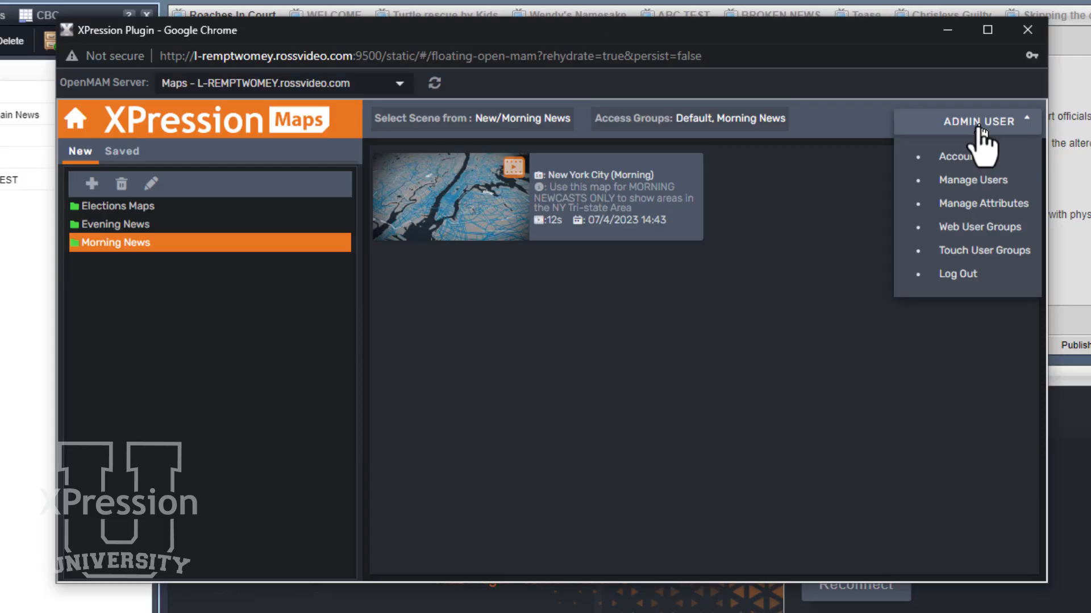
pyautogui.click(979, 192)
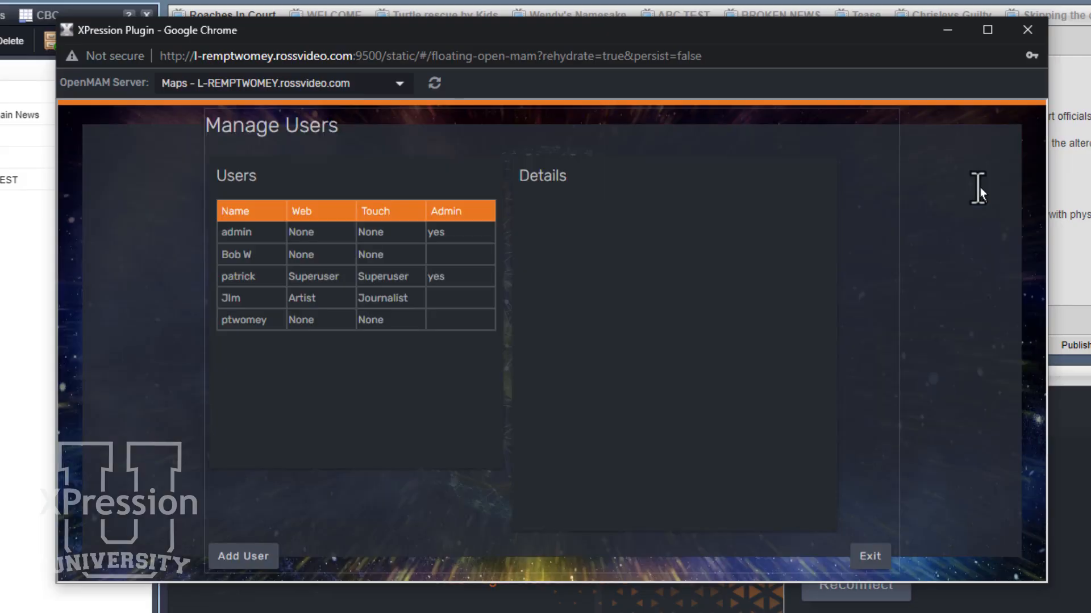
pyautogui.click(262, 314)
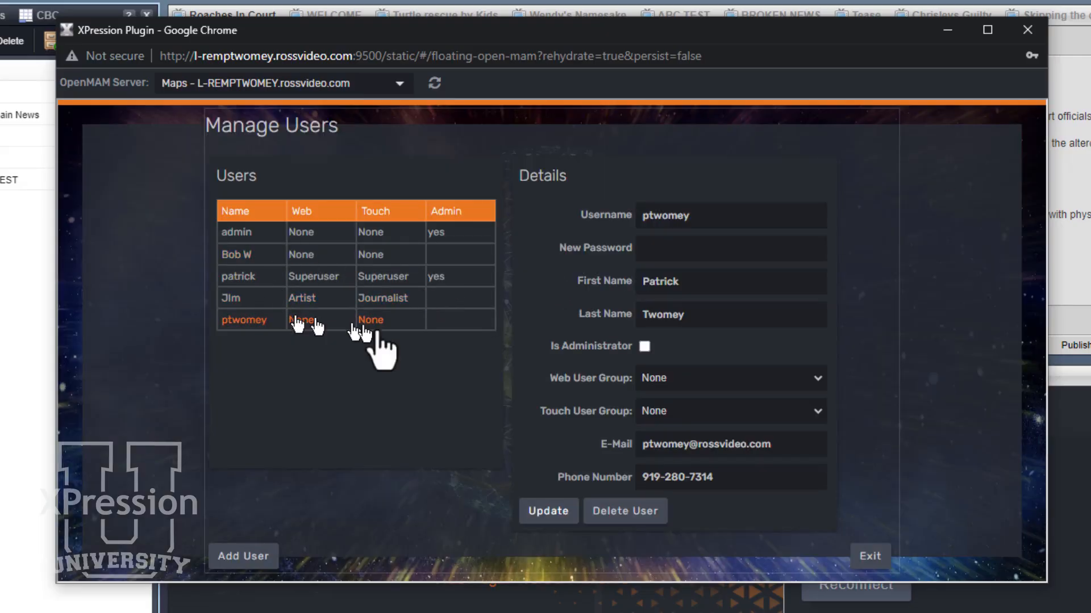
pyautogui.click(730, 379)
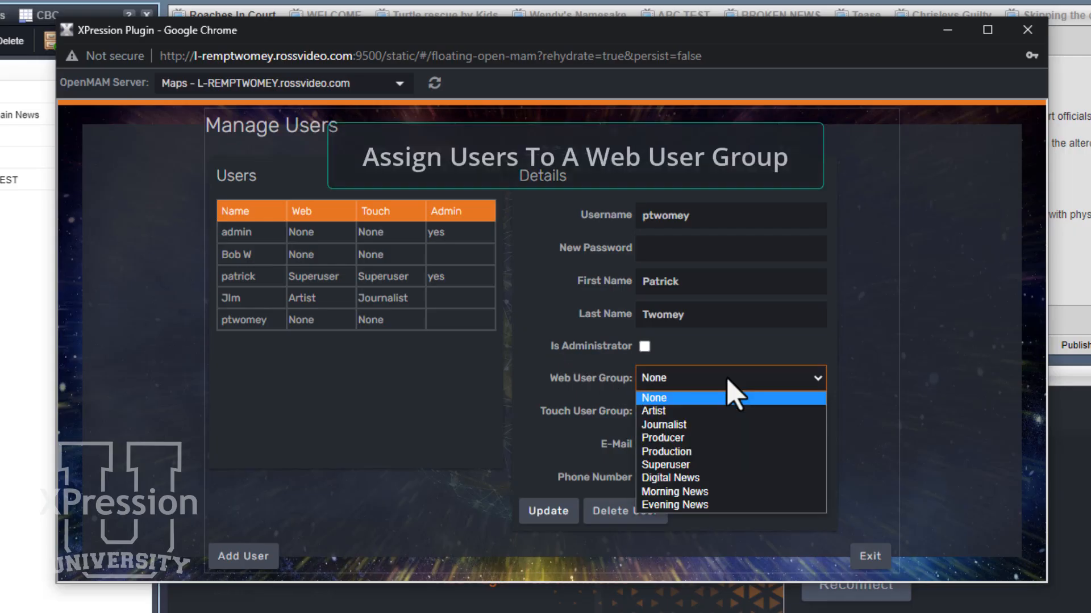
pyautogui.click(704, 492)
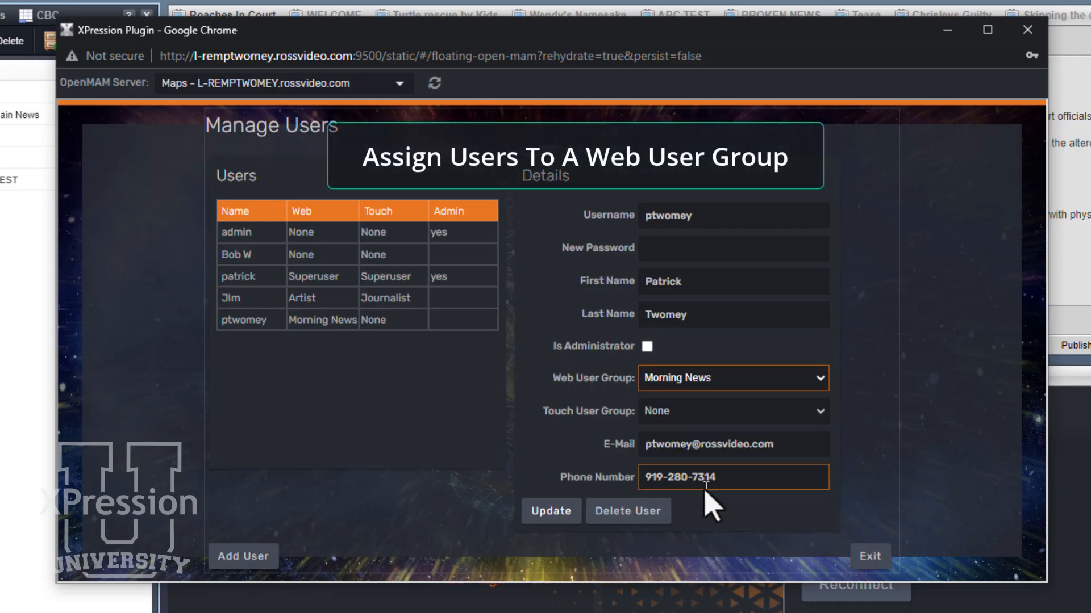
pyautogui.click(559, 511)
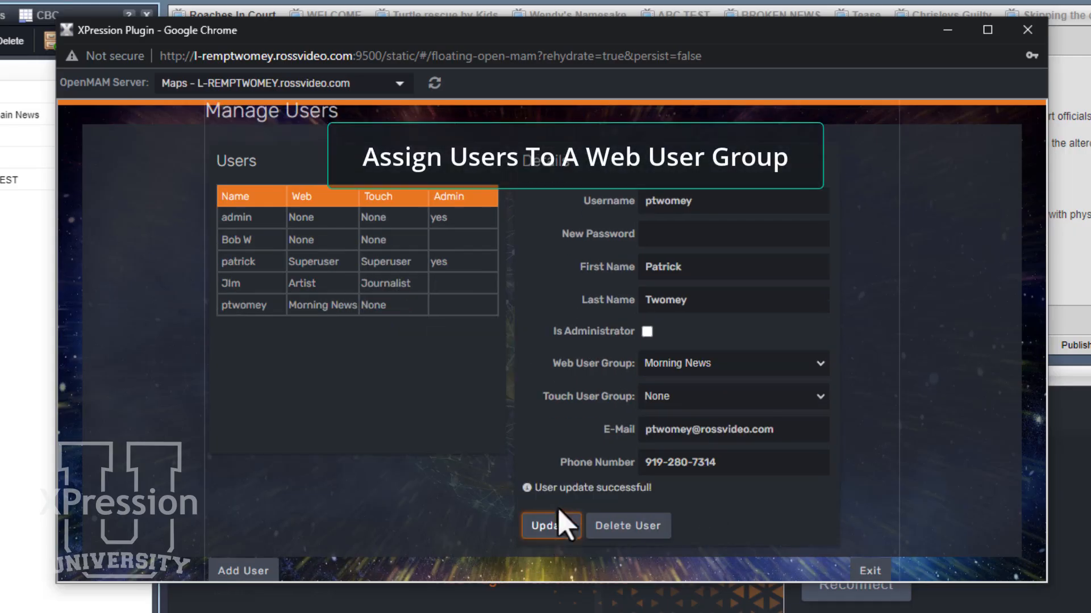
# Set the second listed user's web user group to Evening News, update the user, and exit user management.
pyautogui.click(271, 241)
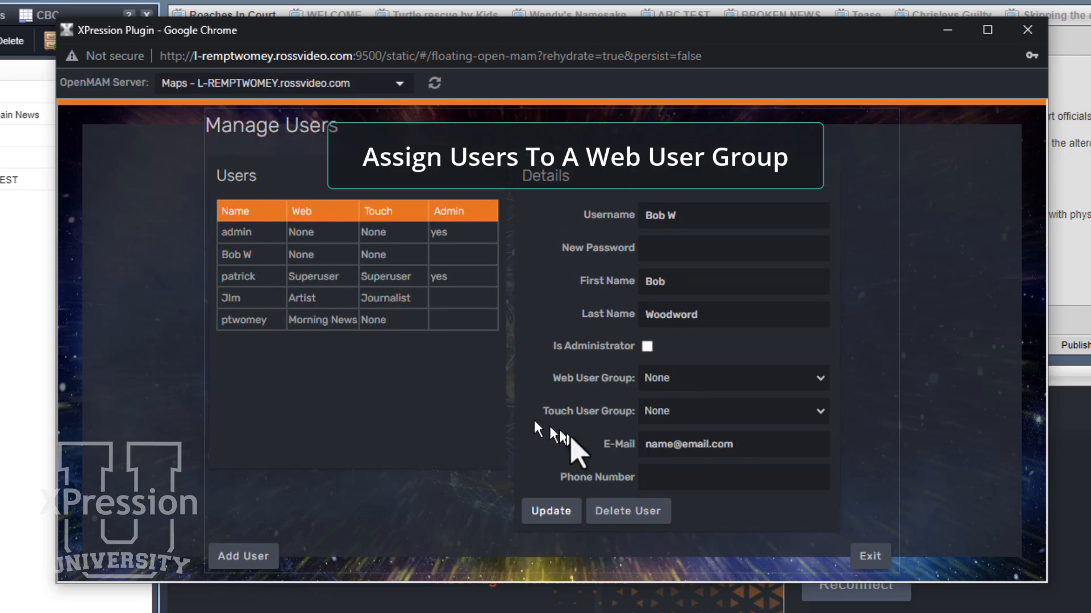
pyautogui.click(786, 378)
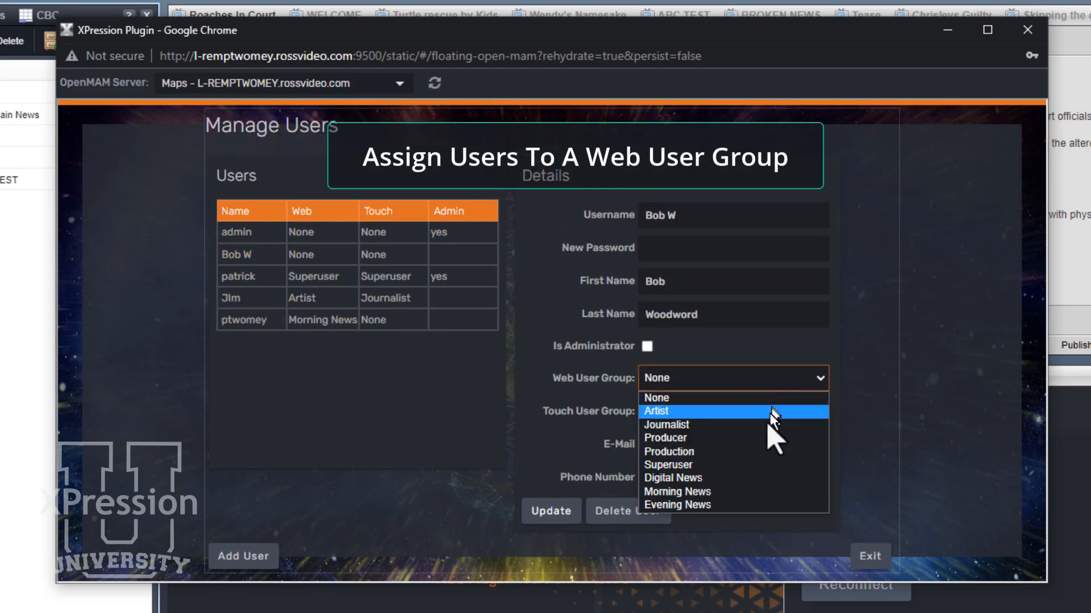
pyautogui.click(744, 505)
pyautogui.click(563, 510)
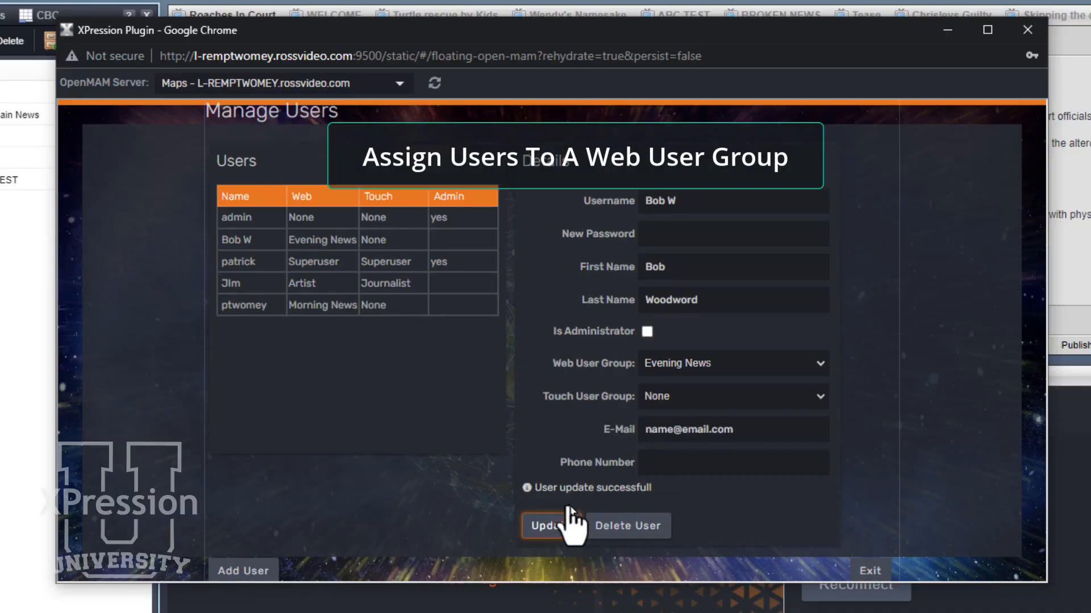
pyautogui.click(869, 572)
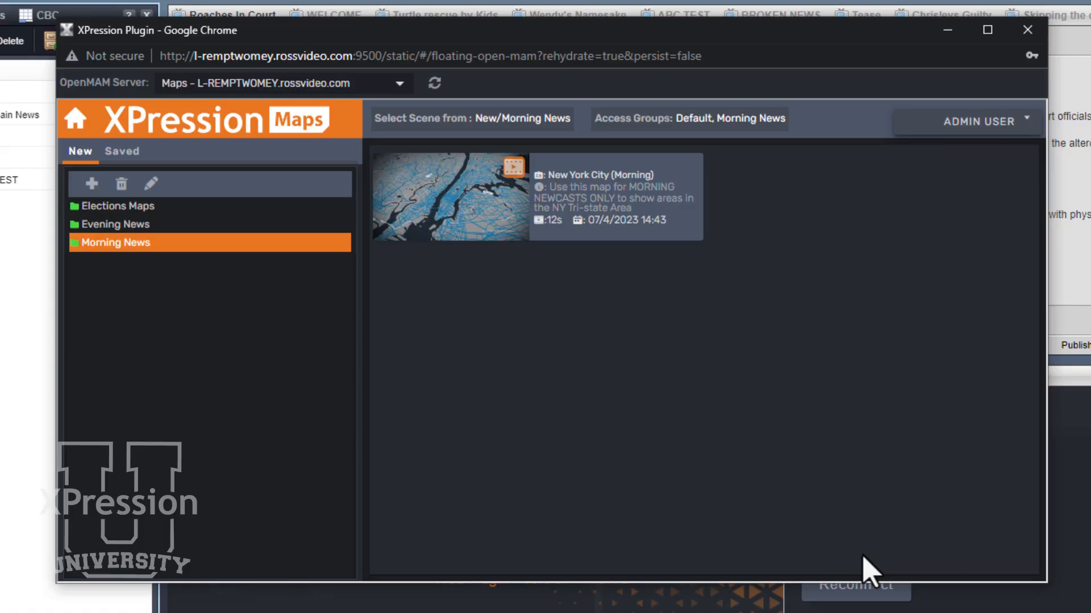
# Switch to the Morning News group user with the saved username and password, and view the Elections Maps and Morning News folders.
pyautogui.click(984, 124)
pyautogui.click(986, 270)
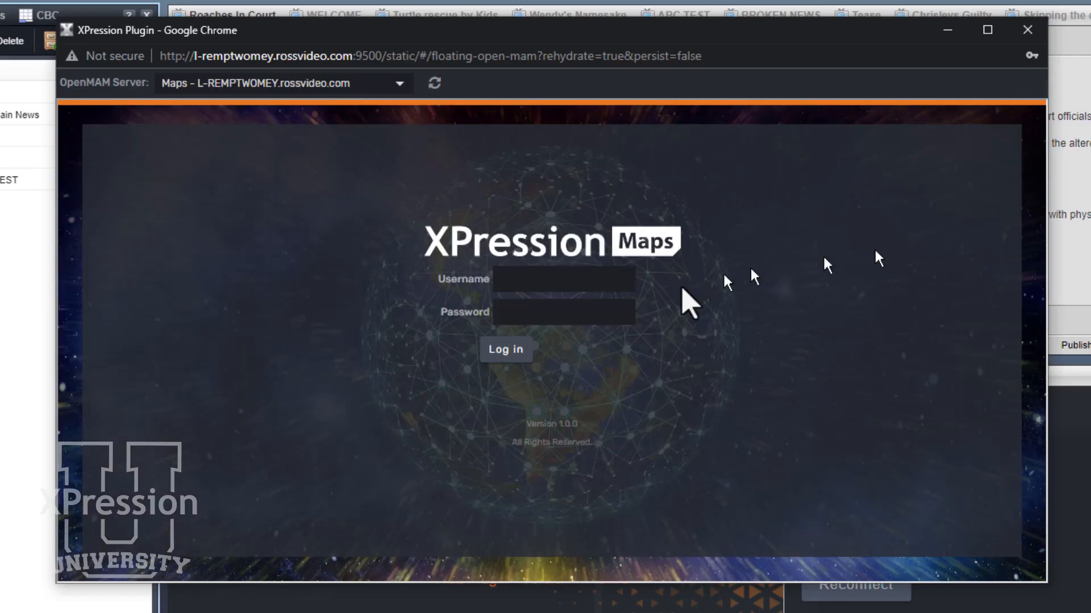
pyautogui.click(577, 284)
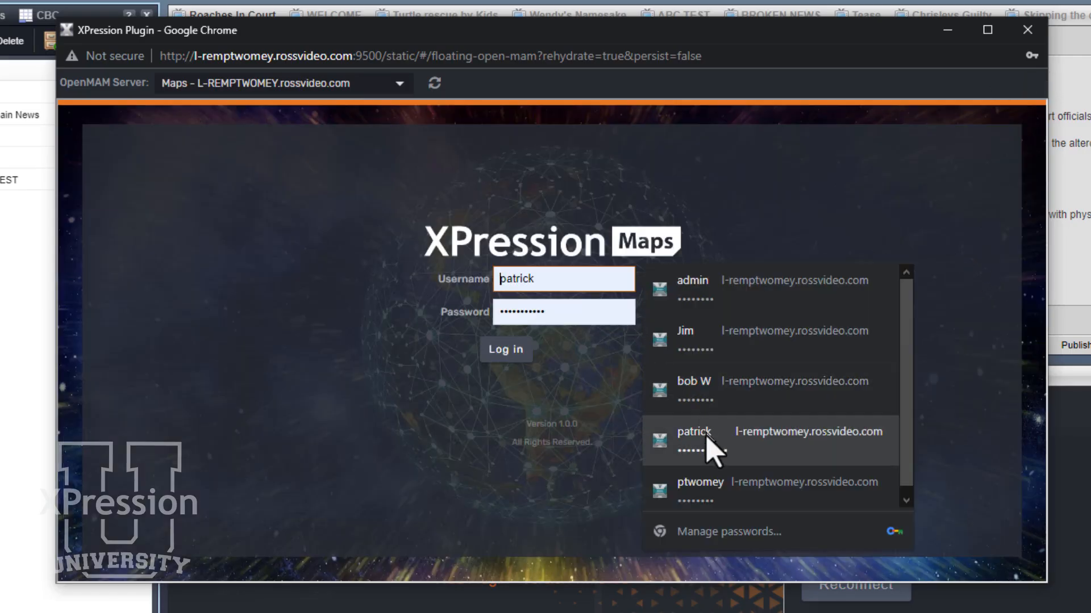
pyautogui.click(736, 480)
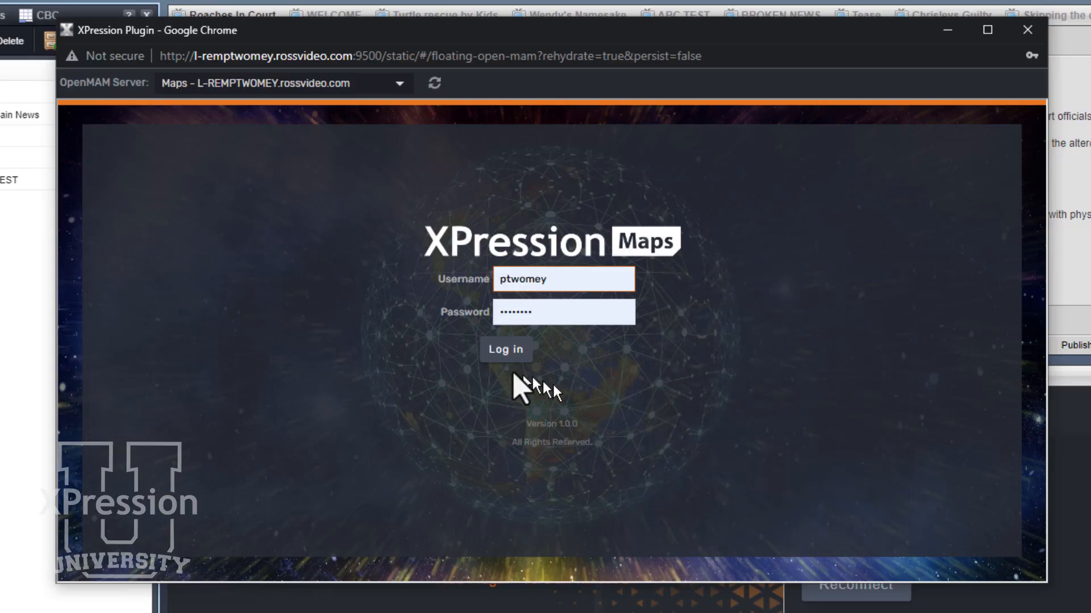
pyautogui.click(503, 351)
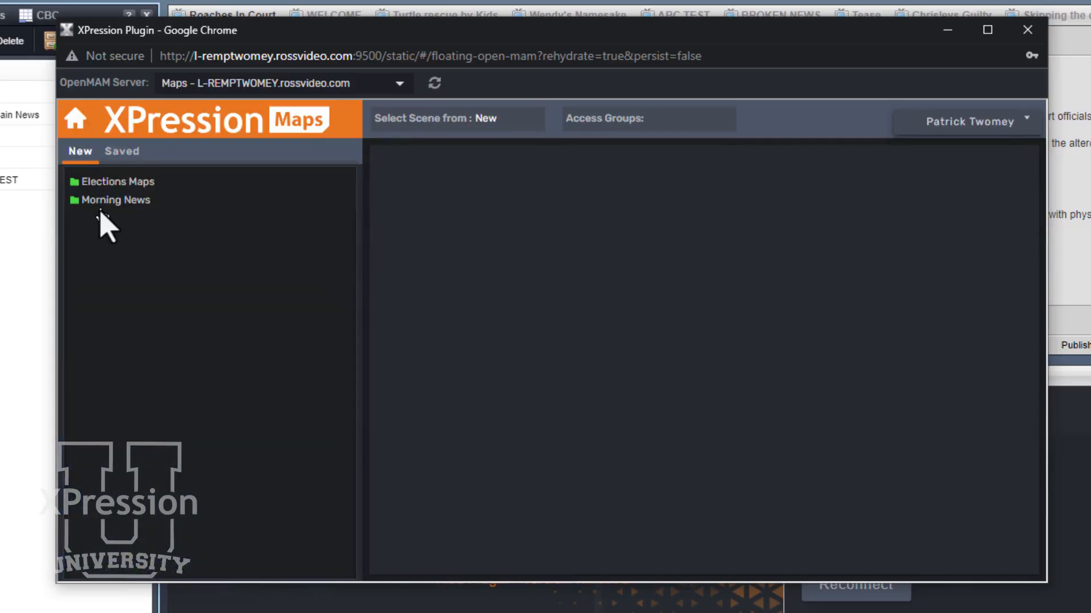
pyautogui.click(112, 190)
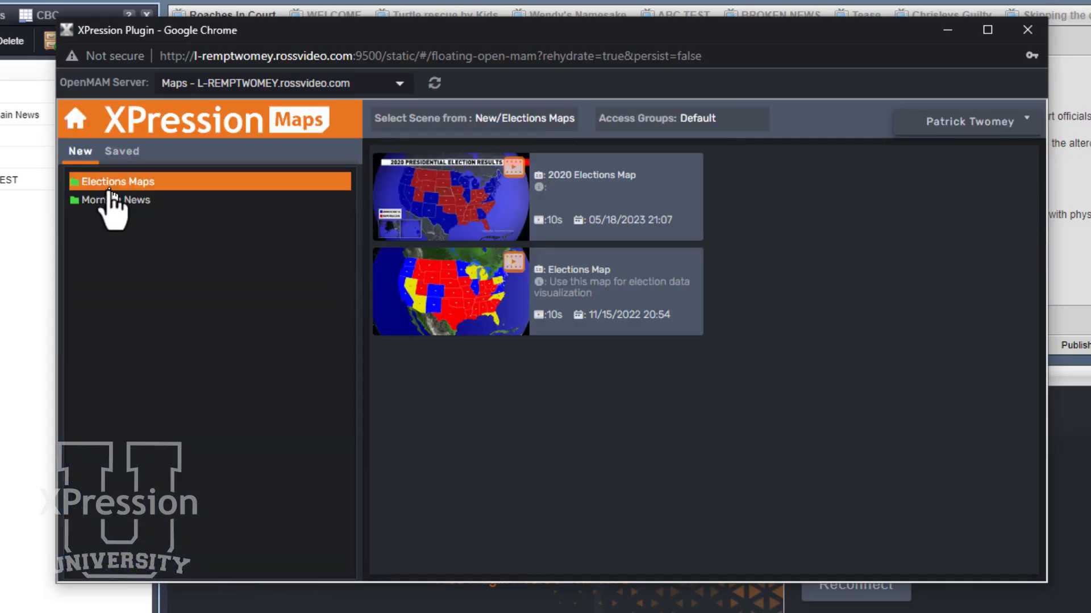
pyautogui.click(113, 203)
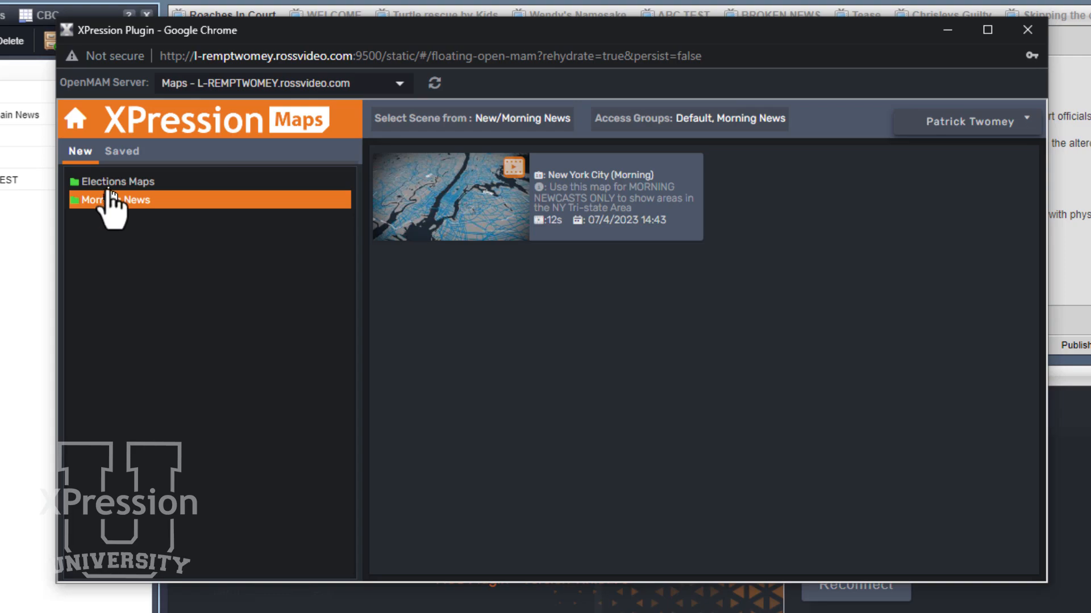
# Switch to the Evening News group user with the saved username and password, and view the Evening News and Elections Maps folders.
pyautogui.click(965, 125)
pyautogui.click(969, 185)
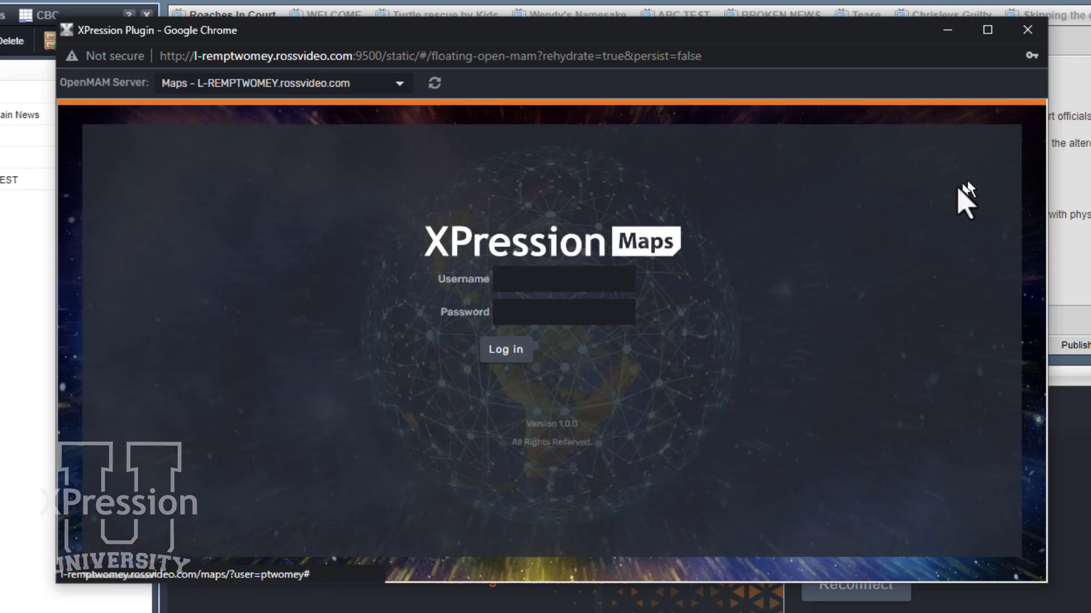
pyautogui.click(504, 280)
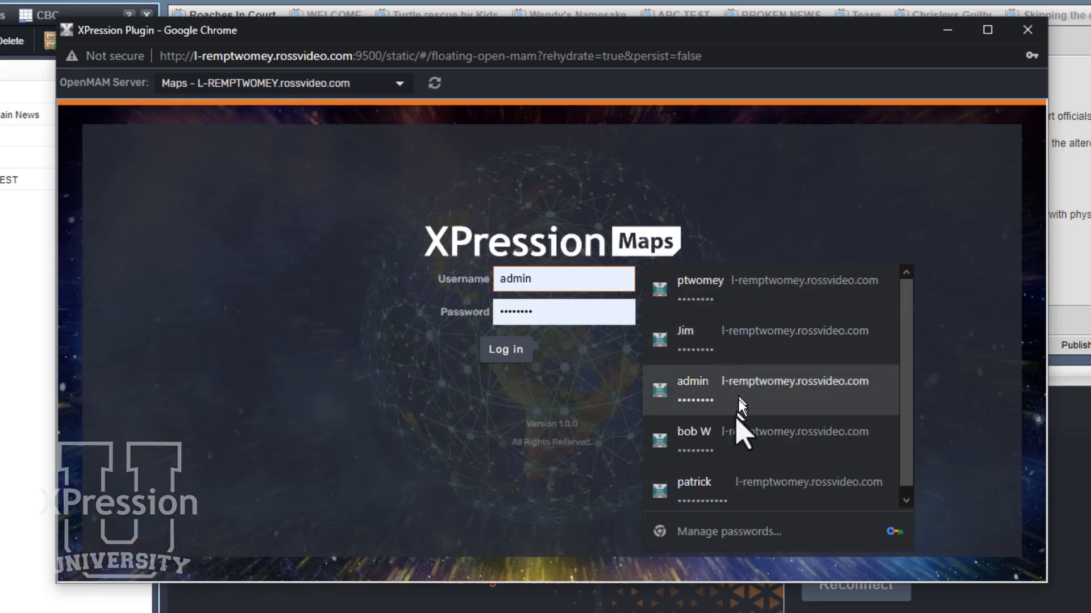
pyautogui.click(737, 449)
pyautogui.click(527, 360)
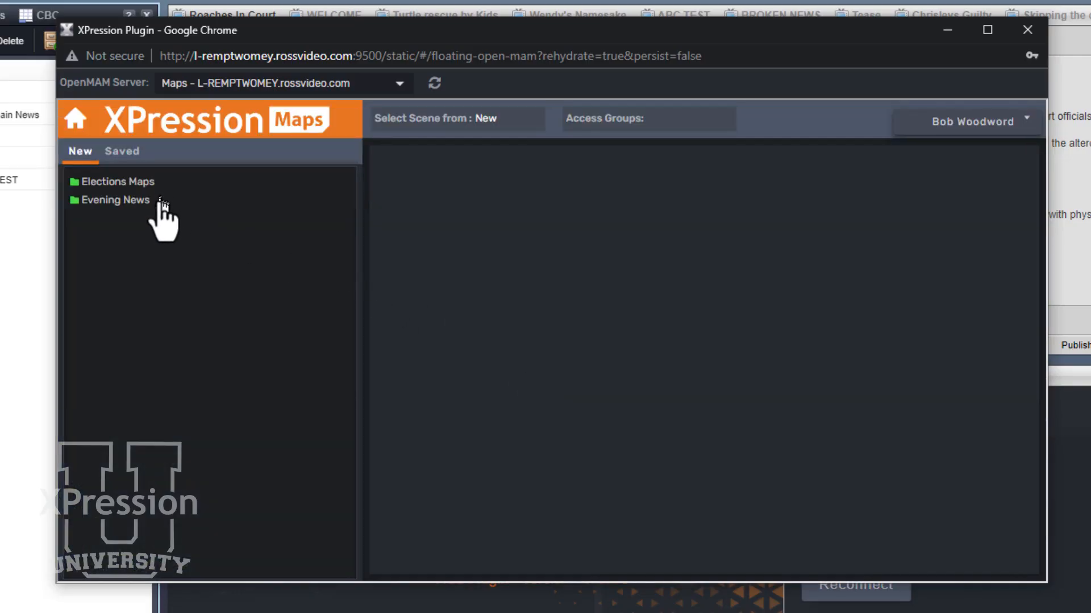
pyautogui.click(154, 201)
pyautogui.click(155, 182)
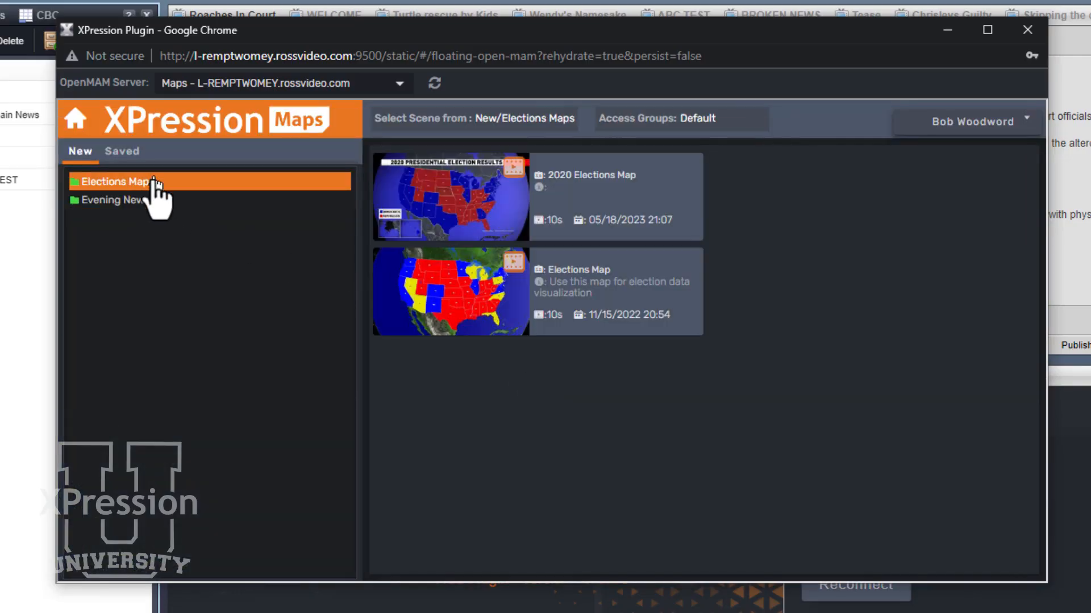
# Log out and log back in to the admin account with its saved username and password.
pyautogui.click(984, 117)
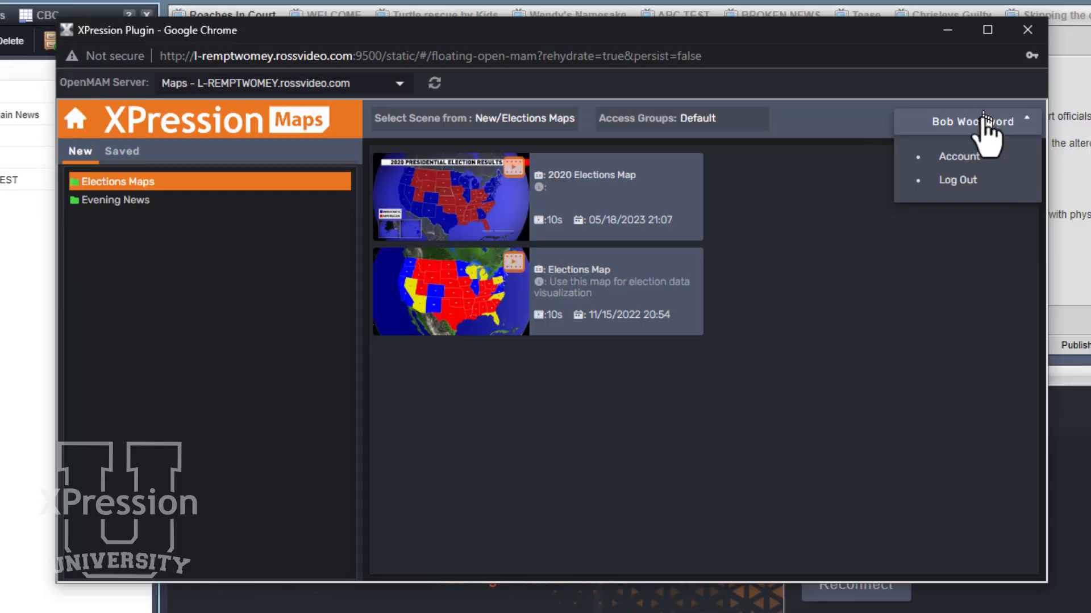
pyautogui.click(982, 183)
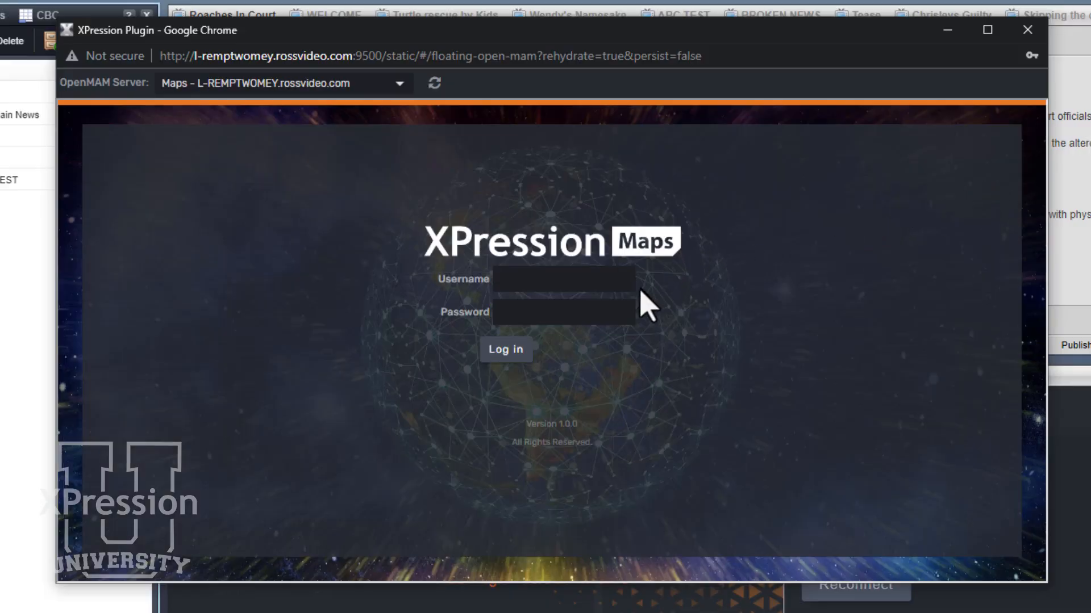
pyautogui.click(628, 279)
pyautogui.click(706, 377)
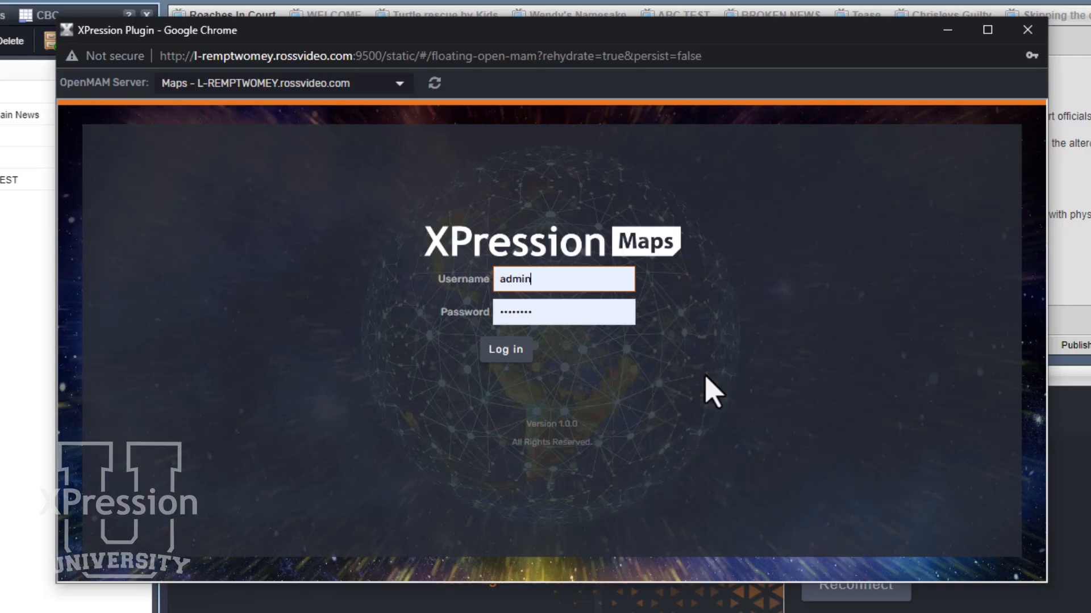
pyautogui.click(514, 355)
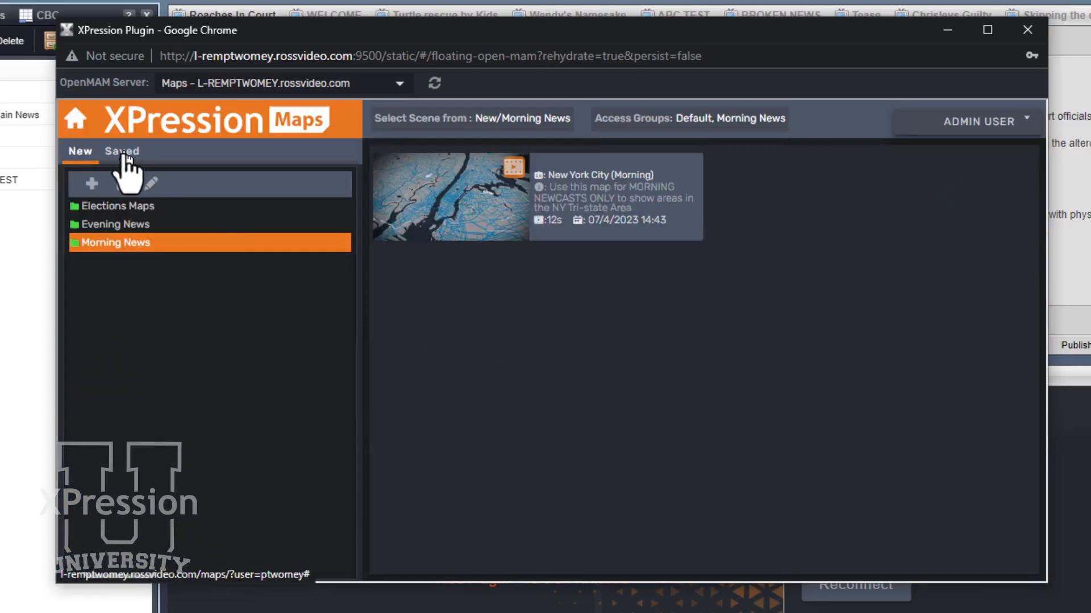
# Assign the Evening News attribute to the EVENING NEWS folder of the saved maps alongside Default and confirm.
pyautogui.click(126, 161)
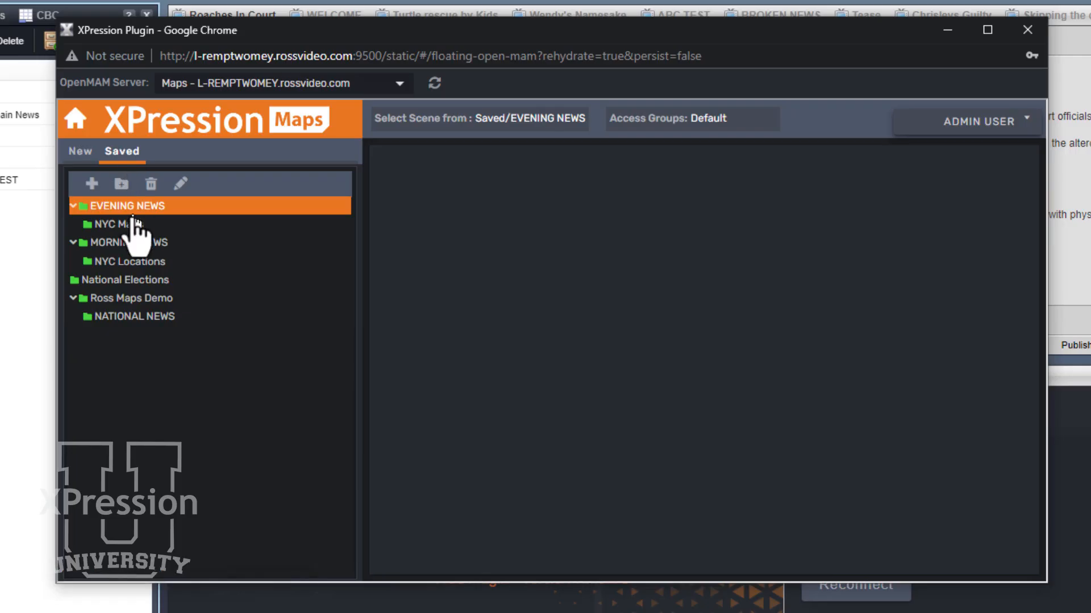
pyautogui.click(180, 183)
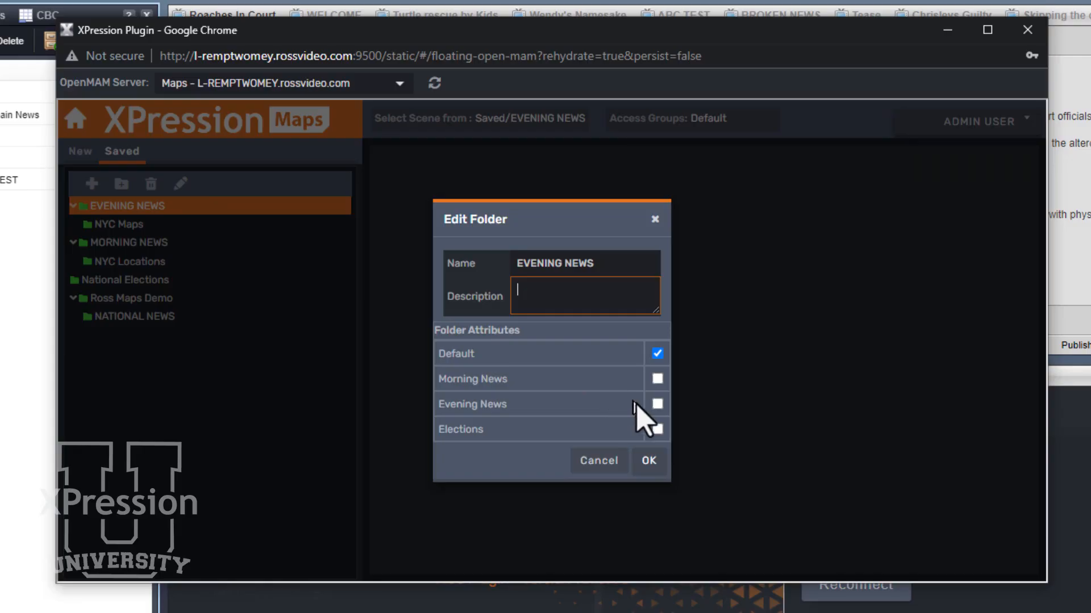
pyautogui.click(657, 404)
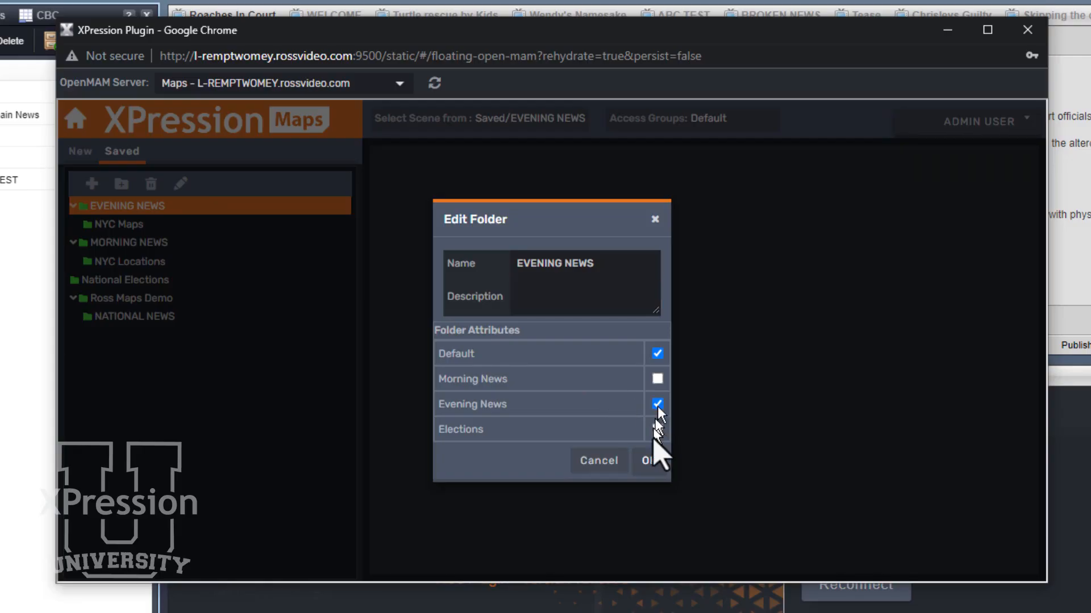
pyautogui.click(649, 461)
# Check the NYC Maps subfolder's access groups, and add the Morning News attribute to the saved MORNING NEWS folder alongside Default.
pyautogui.click(168, 225)
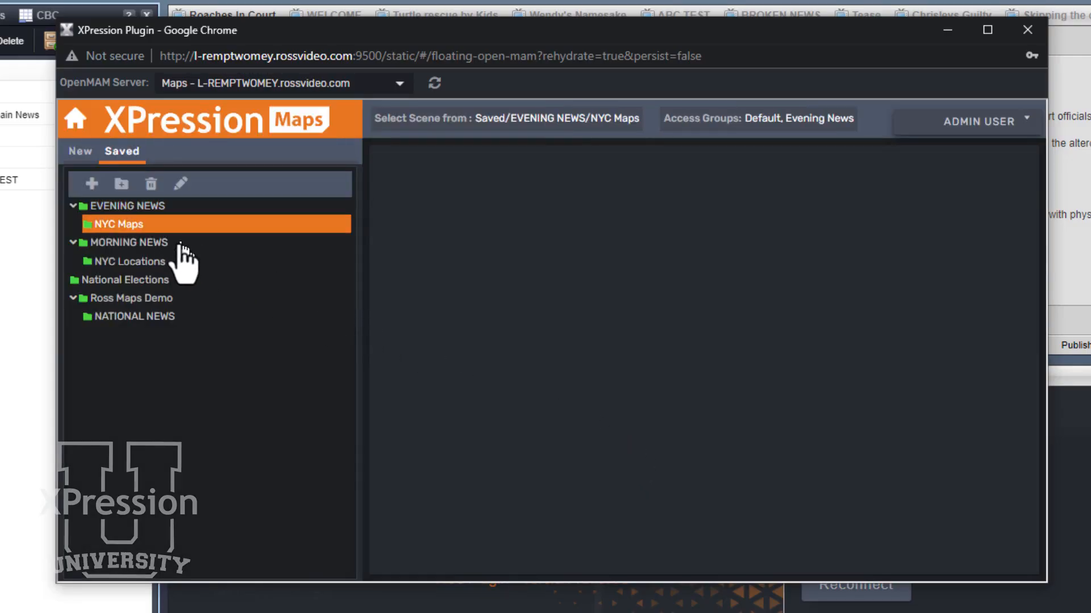
pyautogui.click(154, 242)
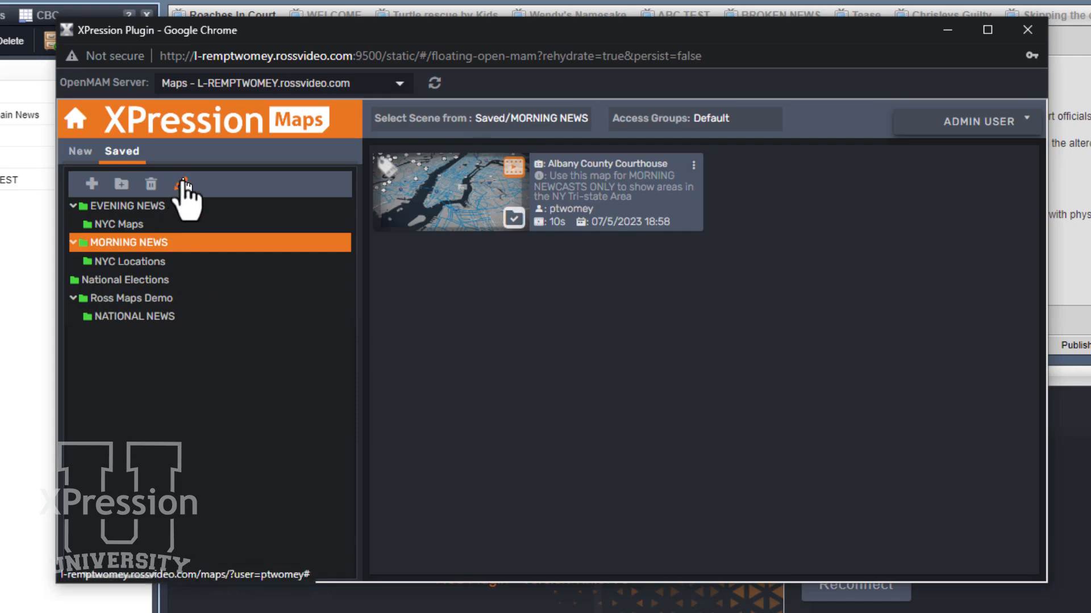
pyautogui.click(180, 184)
pyautogui.click(654, 380)
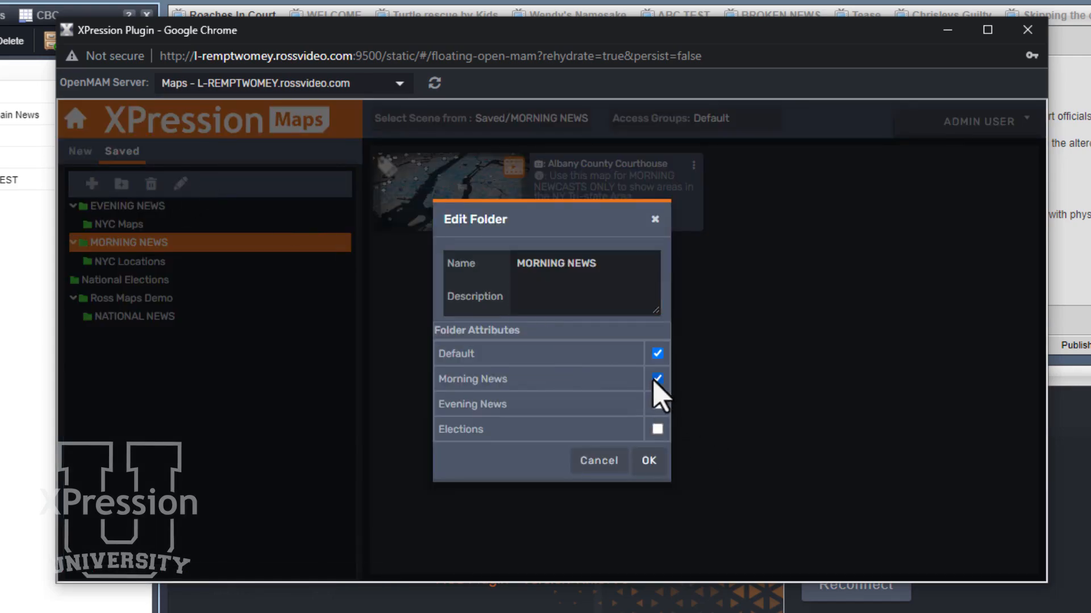
pyautogui.click(649, 461)
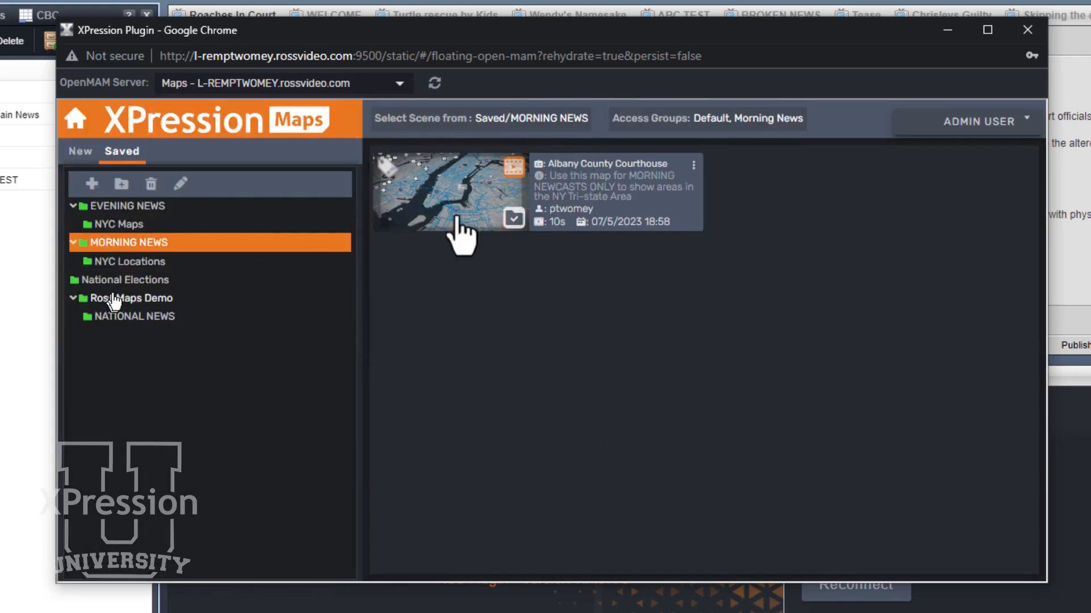
# Log out of the admin account and log in as the Morning News group user with the saved username and password.
pyautogui.click(932, 122)
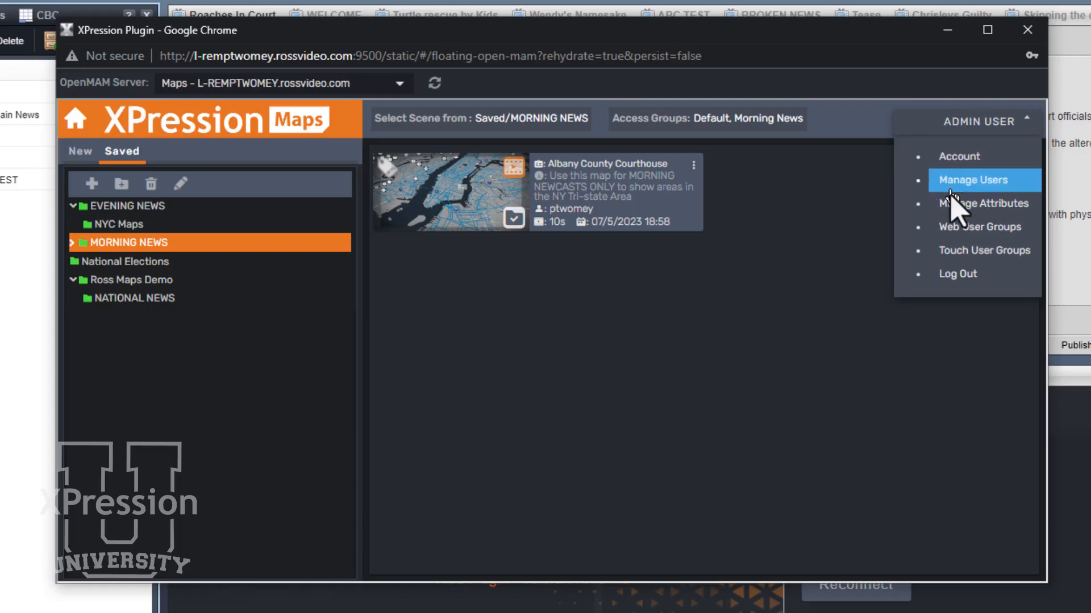
pyautogui.click(966, 276)
pyautogui.click(619, 276)
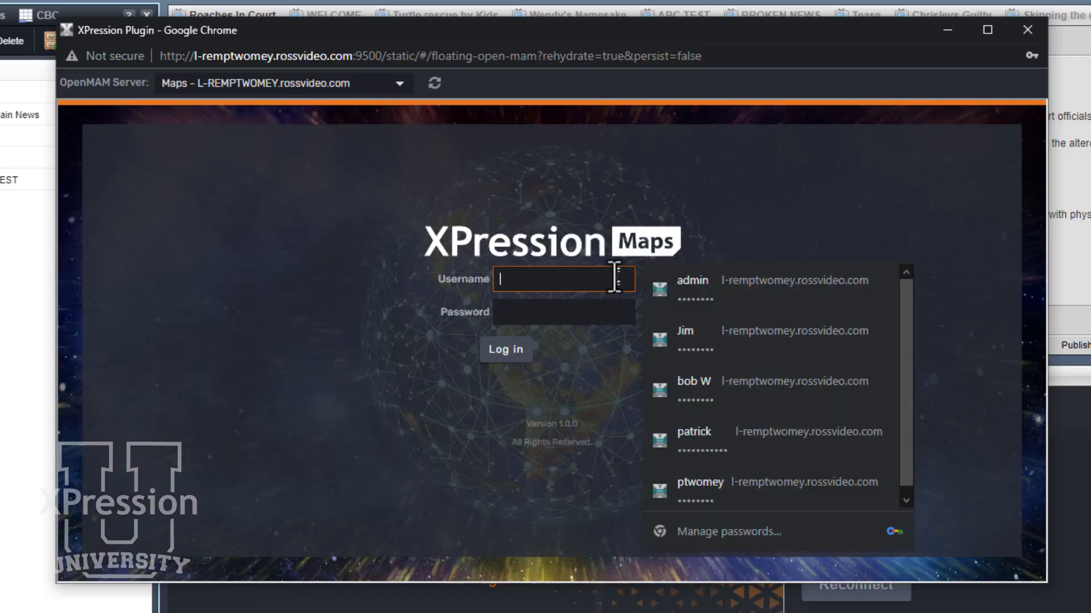
pyautogui.click(720, 489)
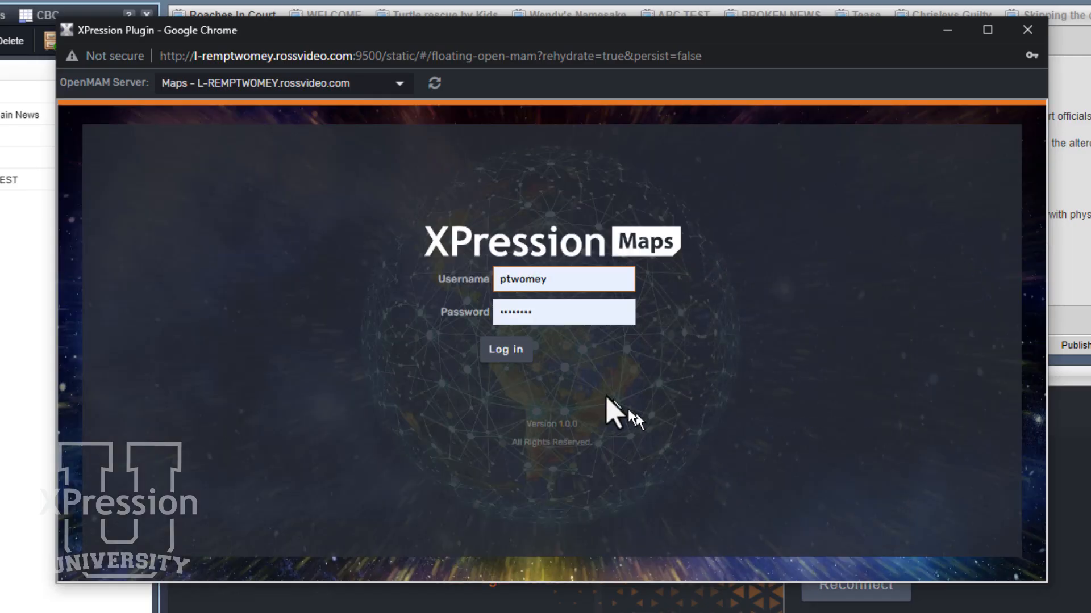
pyautogui.click(511, 348)
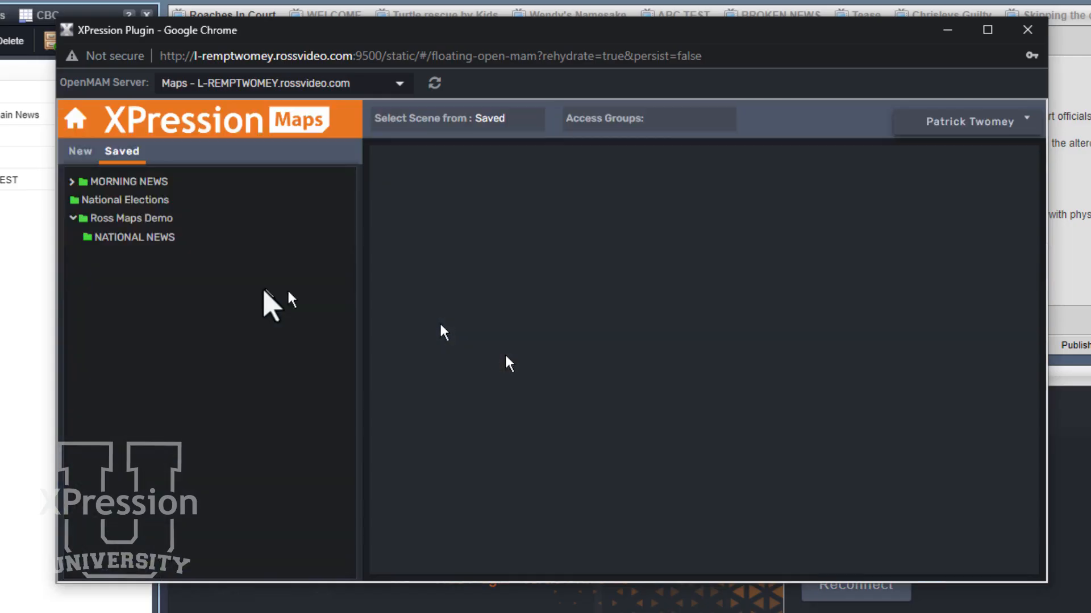
# Check the Morning News user's access to the saved MORNING NEWS folder and to the new Morning News and Elections Maps folders.
pyautogui.click(131, 183)
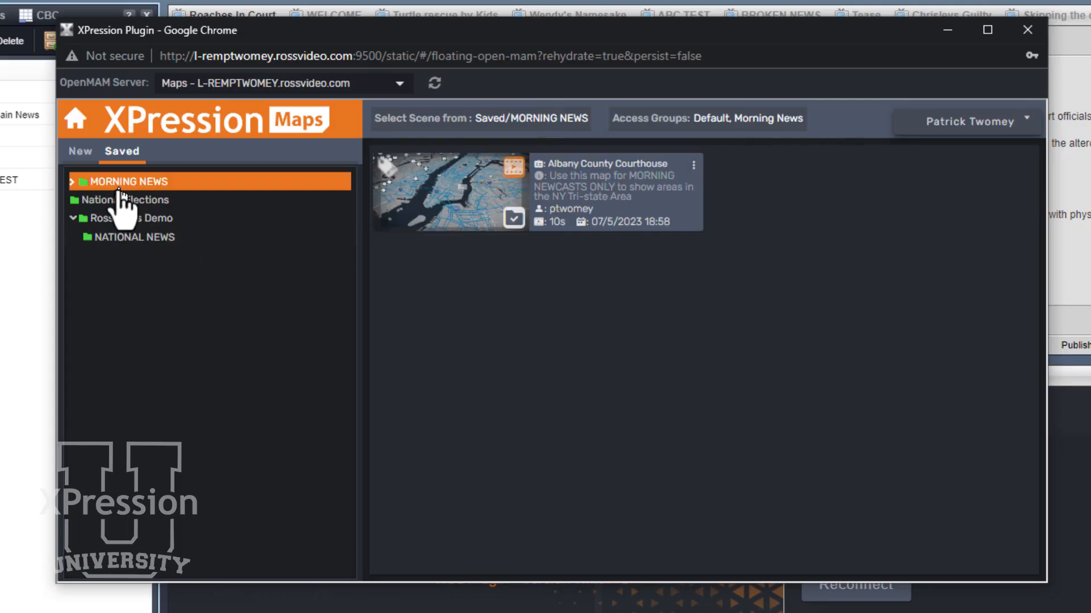
pyautogui.click(80, 151)
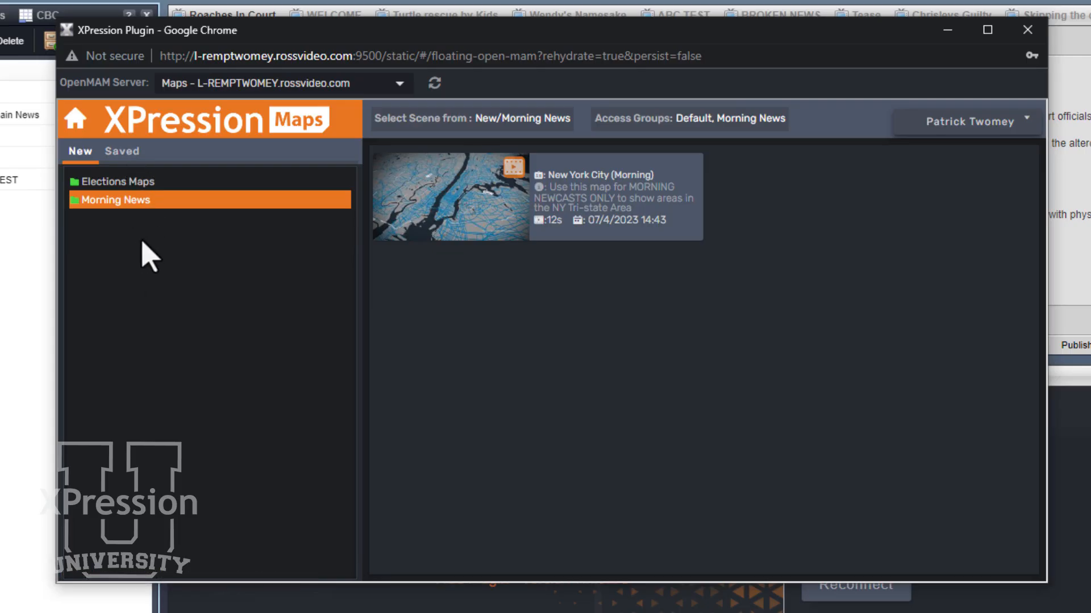
pyautogui.click(124, 182)
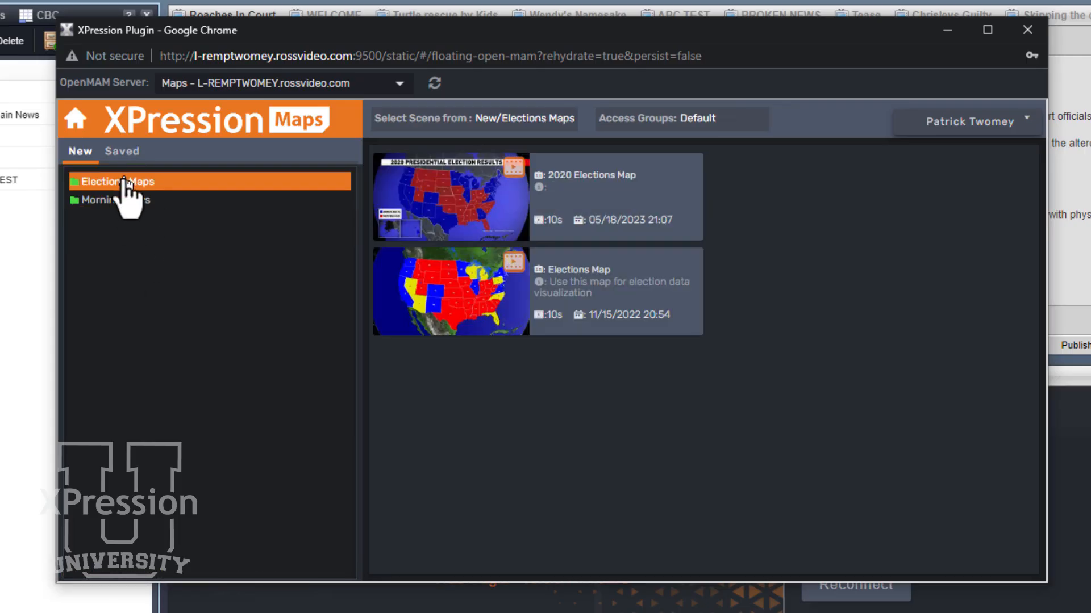
pyautogui.click(121, 151)
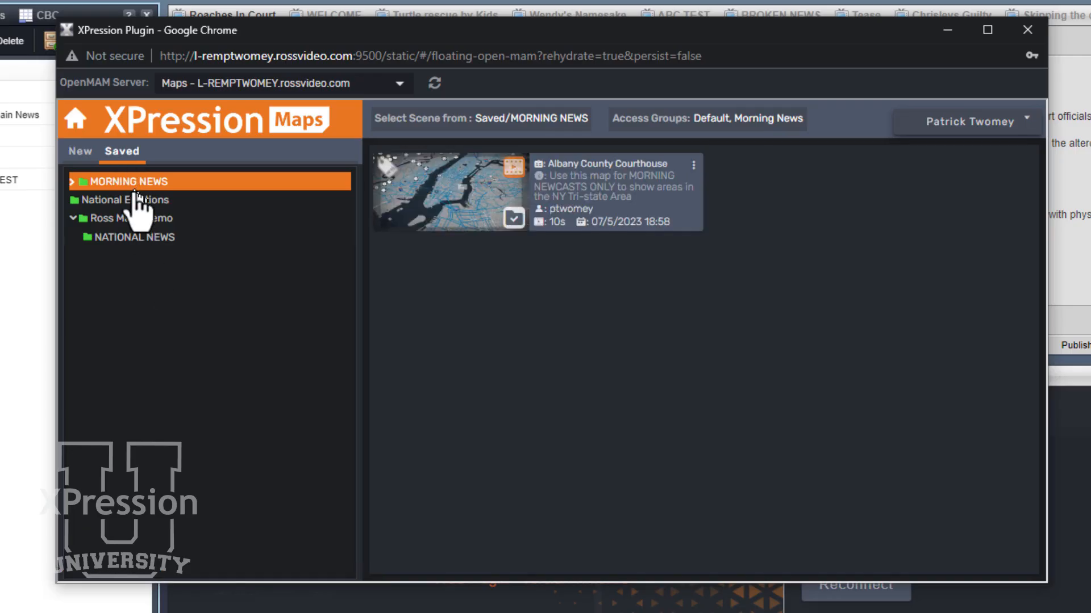
# Log out and log in as the Evening News group user with the saved username and password.
pyautogui.click(927, 140)
pyautogui.click(943, 180)
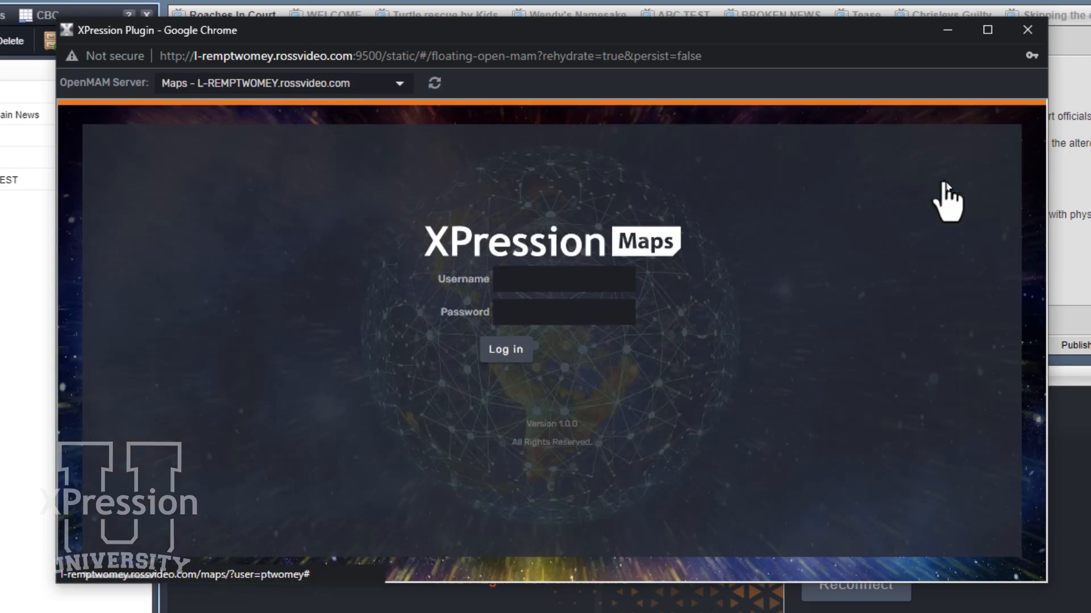
pyautogui.click(557, 279)
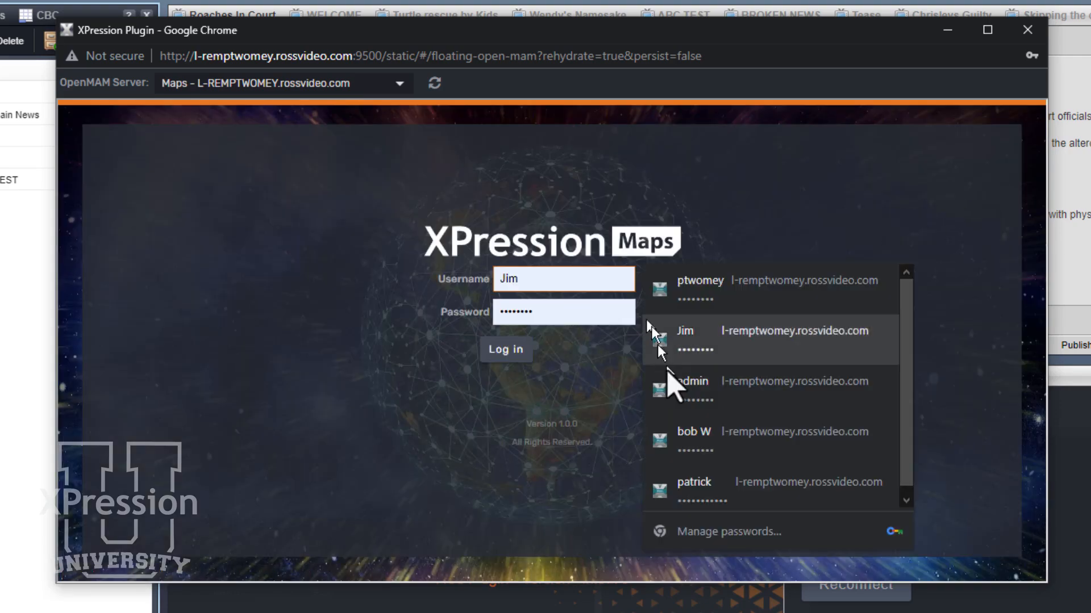
pyautogui.click(688, 437)
pyautogui.click(503, 351)
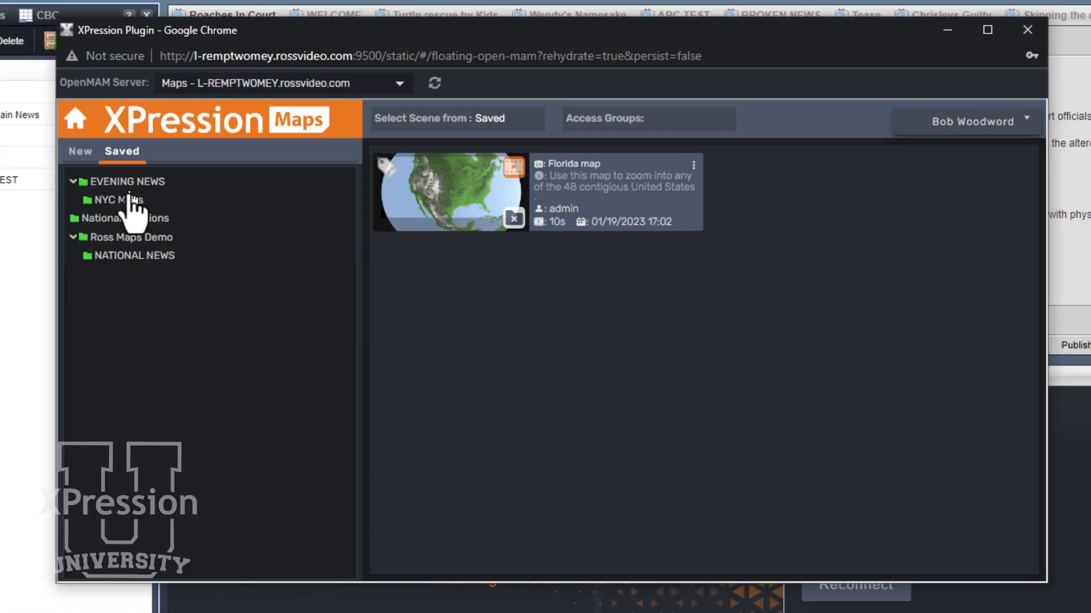
# Check the saved EVENING NEWS folder, and open the NYC EVENING NEWS map from the new Evening News folder.
pyautogui.click(127, 182)
pyautogui.click(82, 151)
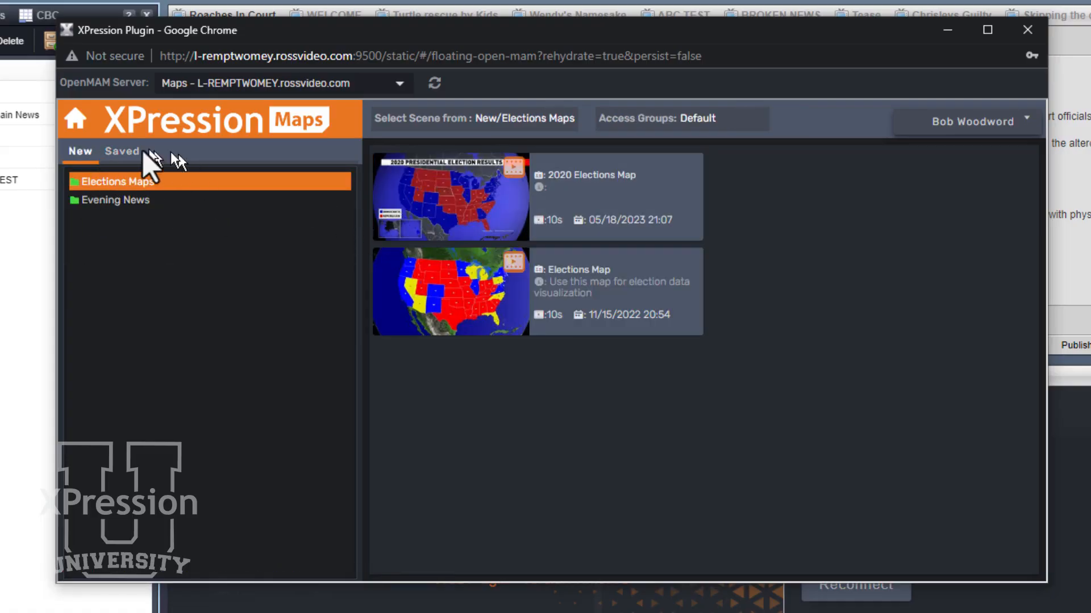
pyautogui.click(115, 200)
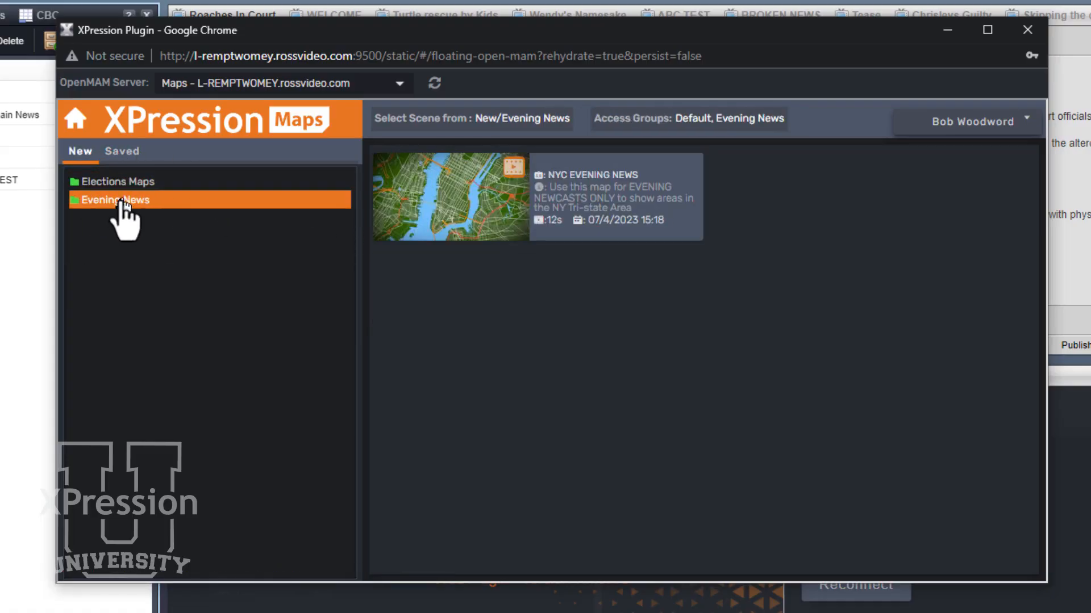
pyautogui.click(416, 213)
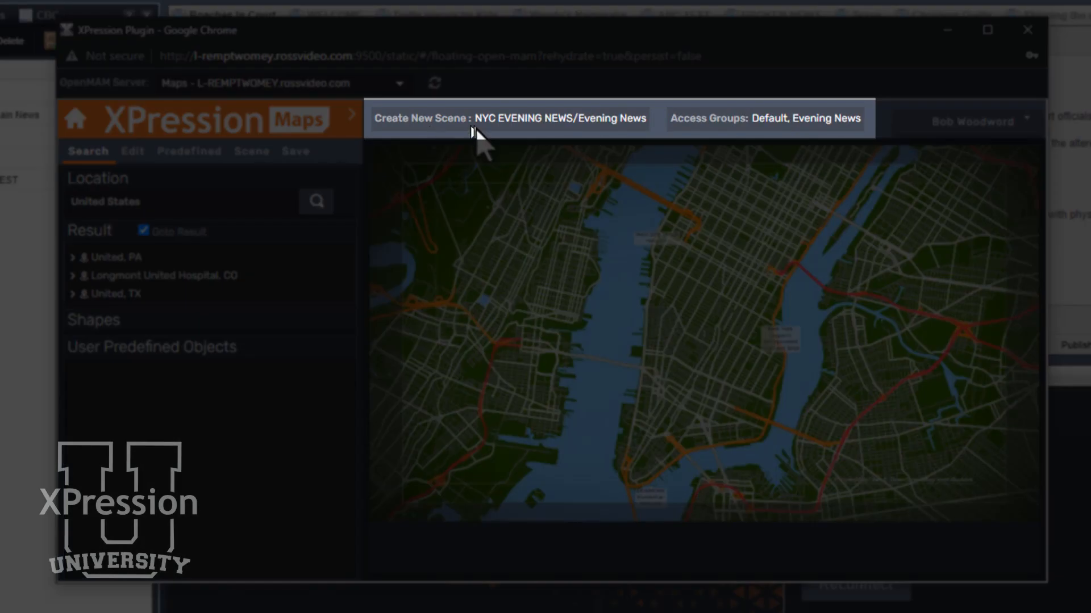